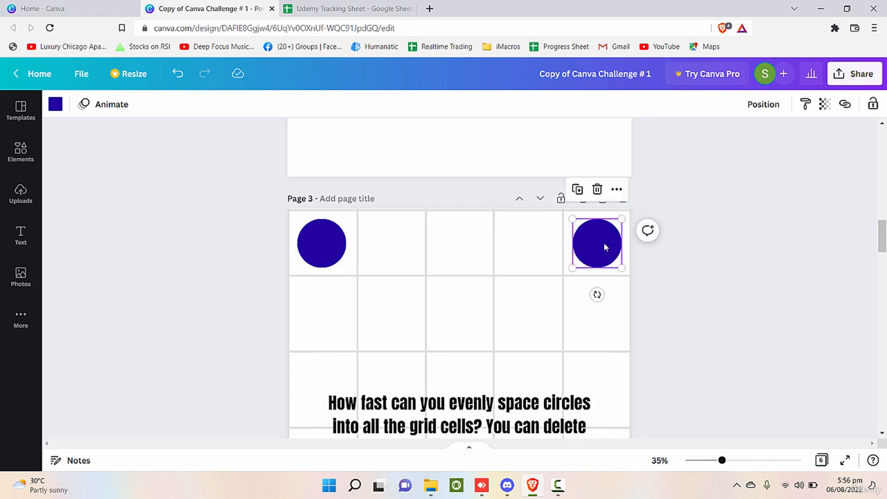
# Duplicate the blue circle in the top-left grid cell on page 3 down into the bottom-left cell.
pyautogui.click(603, 314)
pyautogui.scroll(-3, 604, 311)
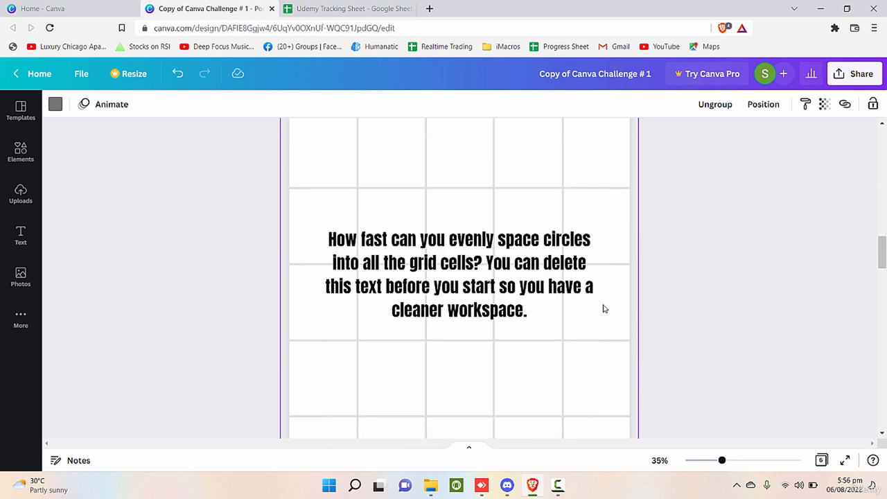
pyautogui.scroll(3, 604, 305)
pyautogui.moveTo(328, 249); pyautogui.dragTo(334, 395)
pyautogui.click(330, 382)
pyautogui.scroll(10, 507, 386)
# Try to duplicate the top-right circle down the last column, and undo the stray copy of the grid.
pyautogui.click(600, 296)
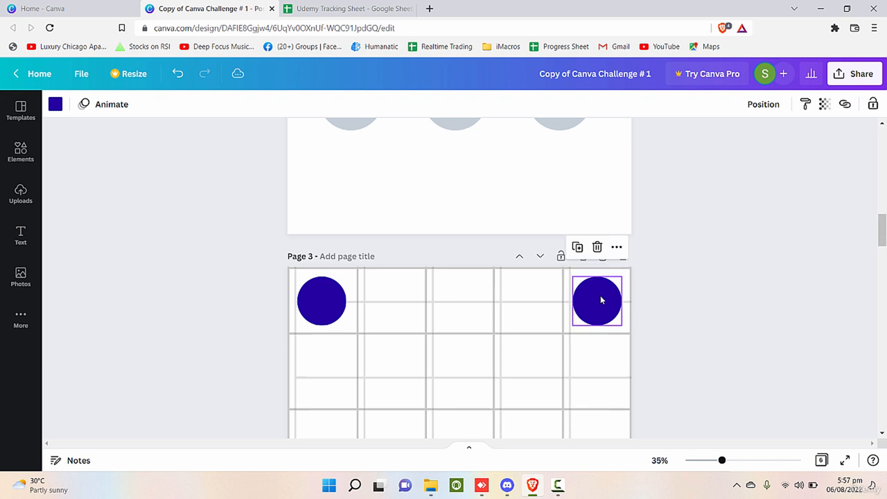
pyautogui.moveTo(600, 295); pyautogui.dragTo(595, 495)
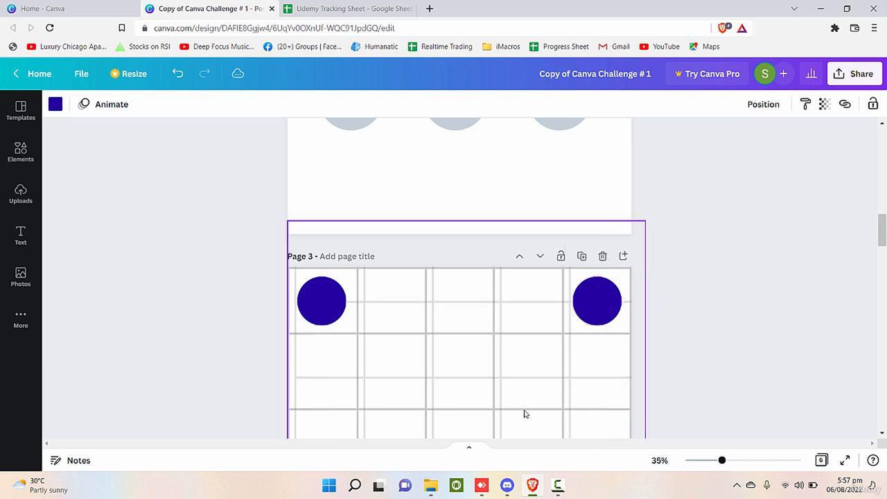
pyautogui.click(524, 414)
pyautogui.hotkey('ctrl', 'z')
# Move the circle in the bottom-left grid cell vertically so it sits evenly inside the cell.
pyautogui.scroll(-4, 525, 414)
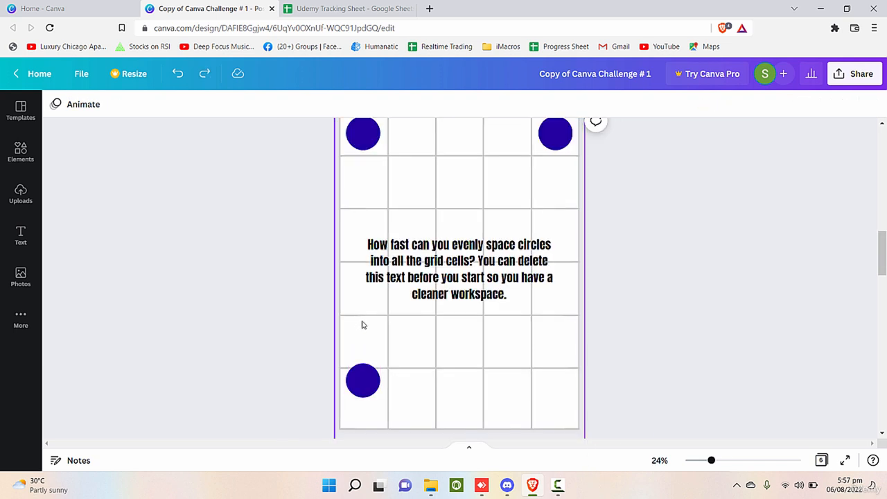
pyautogui.click(368, 377)
pyautogui.moveTo(368, 377); pyautogui.dragTo(367, 391)
pyautogui.press('Delete')
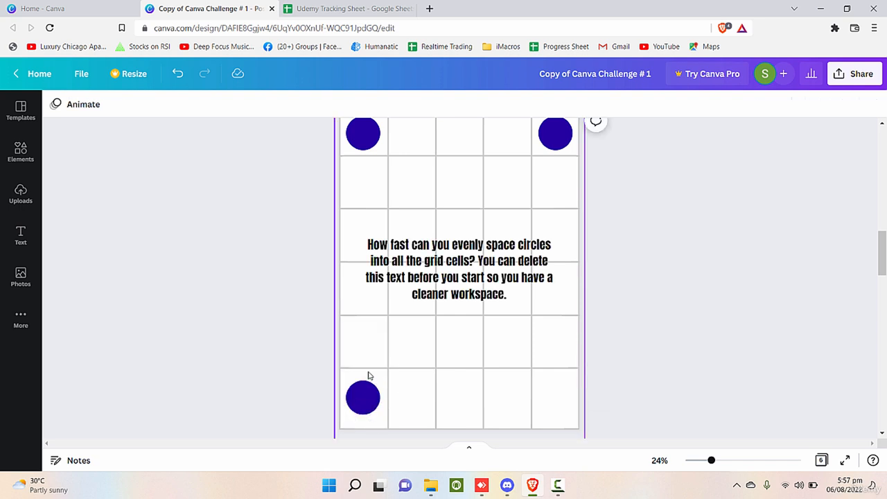
pyautogui.click(367, 399)
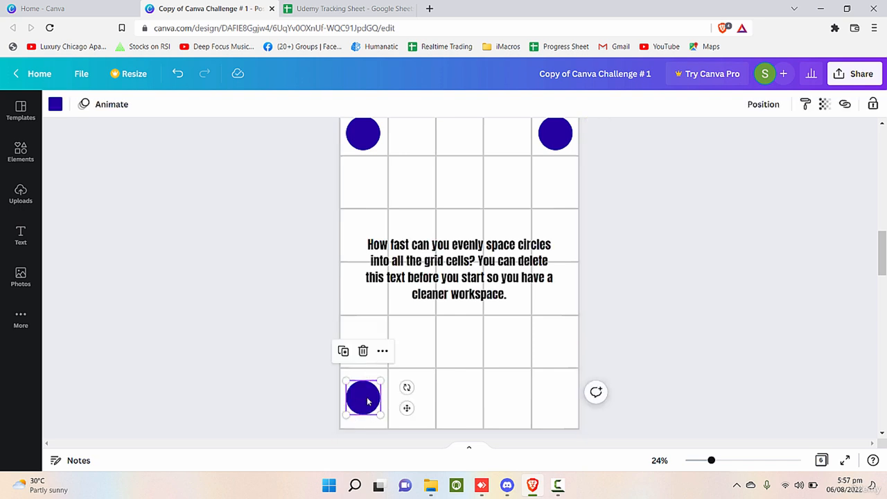
pyautogui.moveTo(367, 398); pyautogui.dragTo(365, 395)
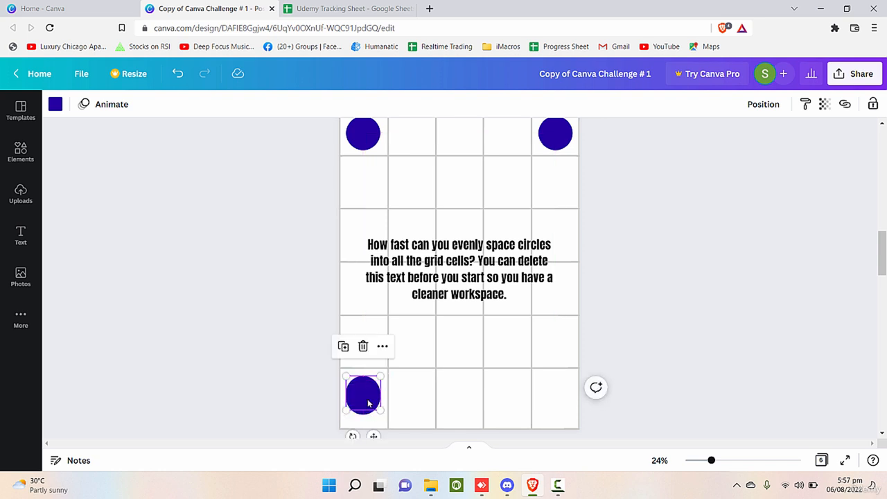
pyautogui.press('Escape')
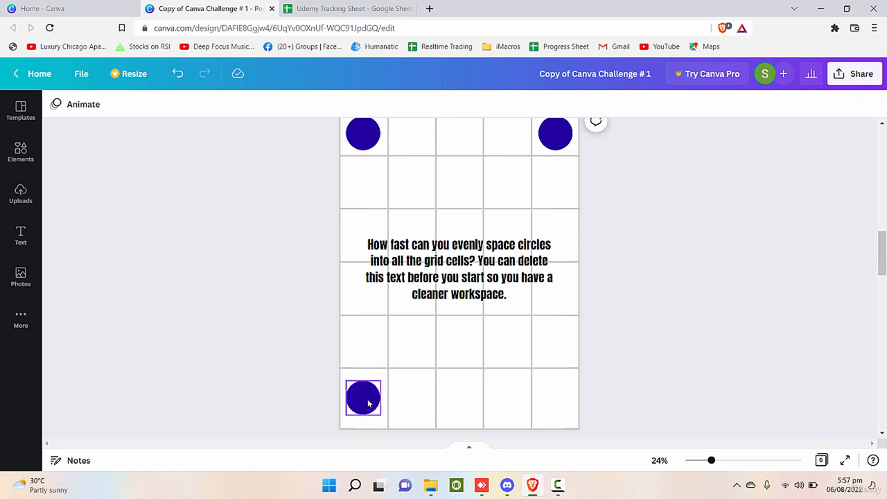
pyautogui.moveTo(368, 404); pyautogui.dragTo(367, 393)
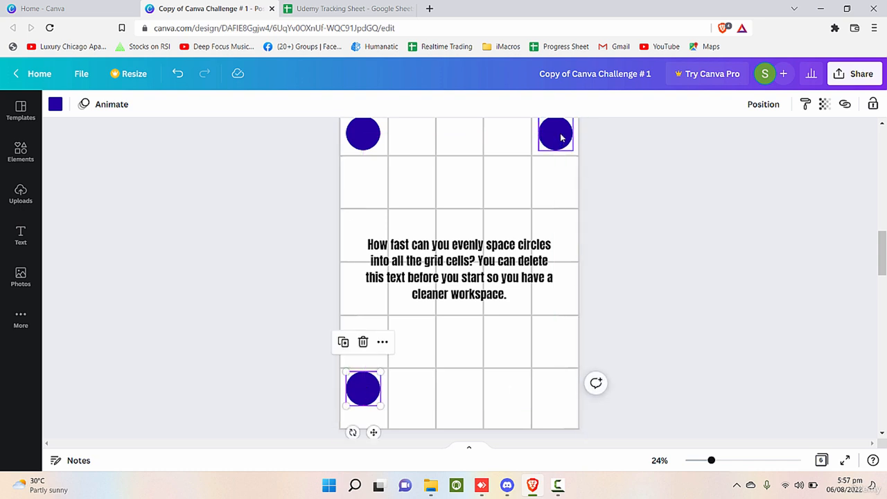
# Duplicate the top-right circle into the bottom-right grid cell and delete the instruction text covering the grid.
pyautogui.moveTo(558, 138); pyautogui.dragTo(563, 393)
pyautogui.click(636, 386)
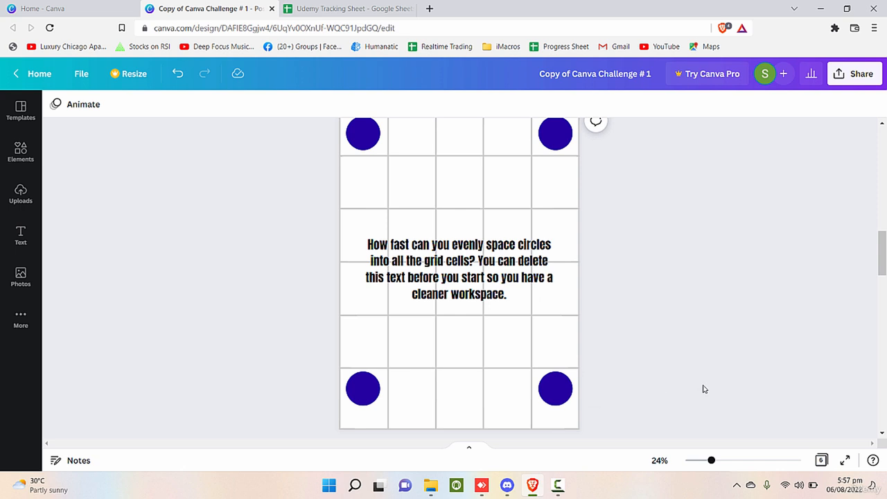
pyautogui.scroll(1, 662, 379)
pyautogui.scroll(2, 658, 375)
pyautogui.scroll(-3, 659, 373)
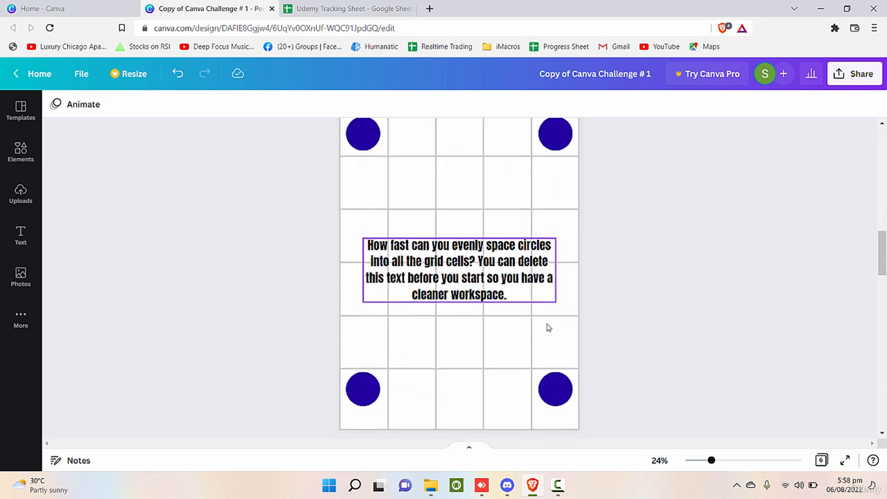
pyautogui.click(546, 293)
pyautogui.press('Delete')
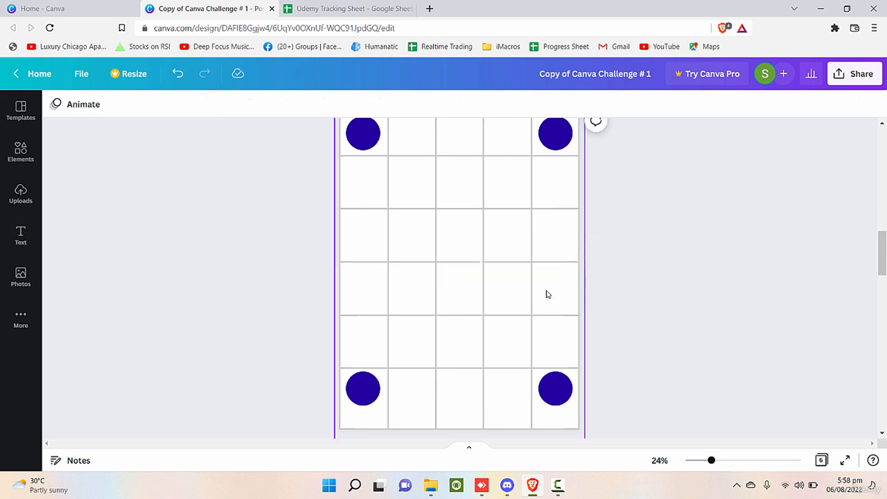
# Duplicate the top-left circle into the three middle cells of the grid's top row.
pyautogui.scroll(2, 546, 290)
pyautogui.click(361, 253)
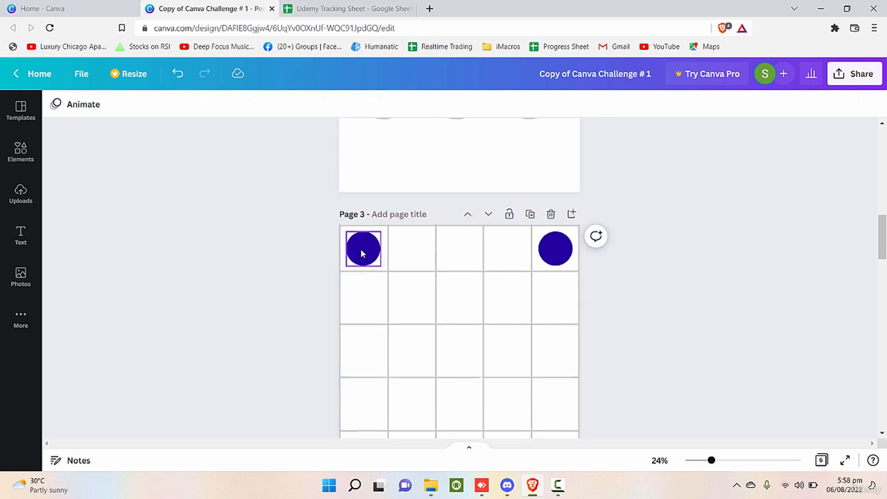
pyautogui.click(361, 254)
pyautogui.moveTo(363, 249); pyautogui.dragTo(512, 248)
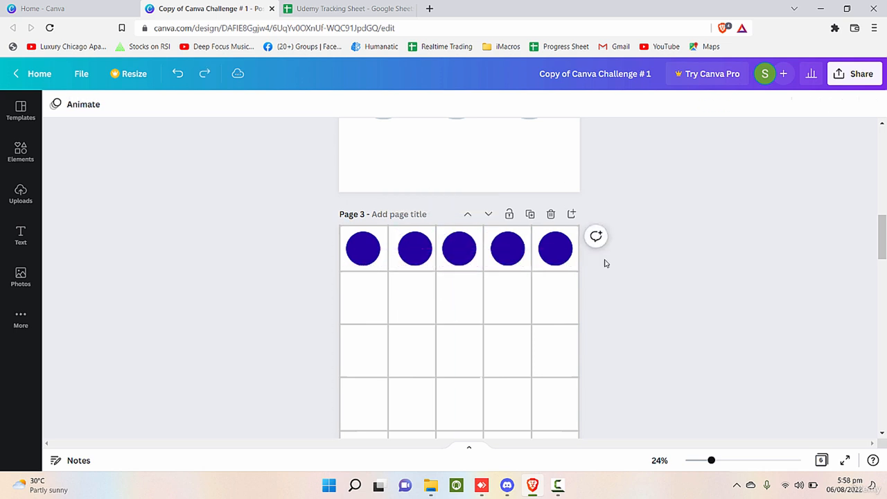
# Space the five circles of the top row evenly in the horizontal direction and group them.
pyautogui.moveTo(614, 254); pyautogui.dragTo(350, 257)
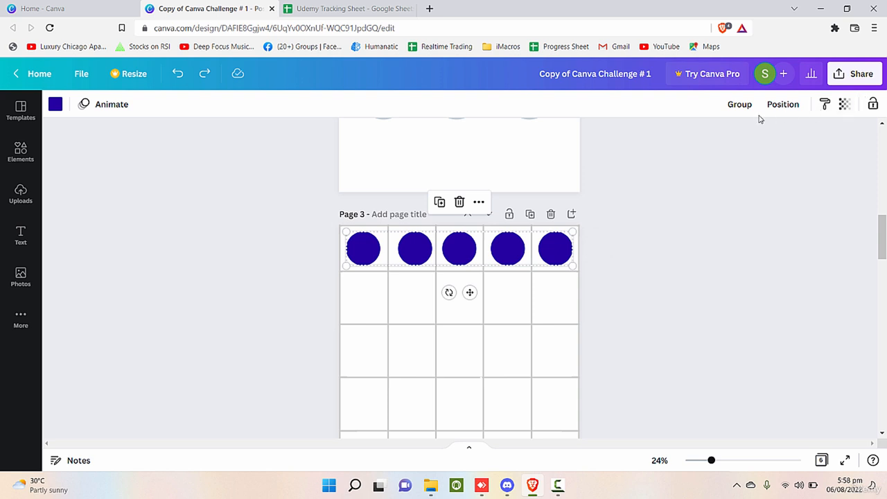
pyautogui.click(787, 108)
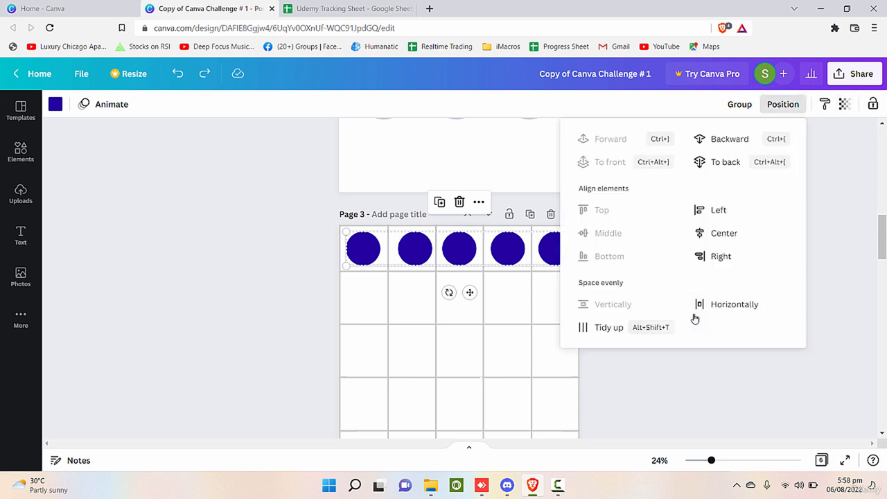
pyautogui.click(719, 307)
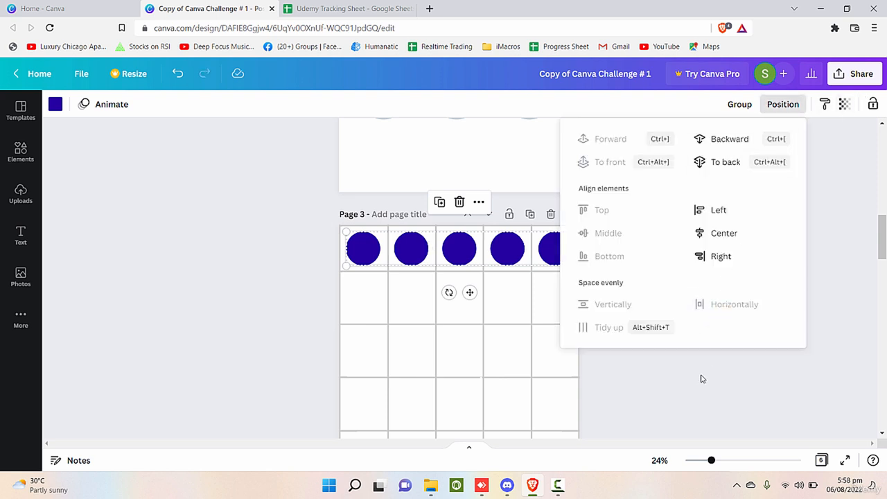
pyautogui.press('Escape')
pyautogui.hotkey('ctrl', 'g')
pyautogui.click(554, 250)
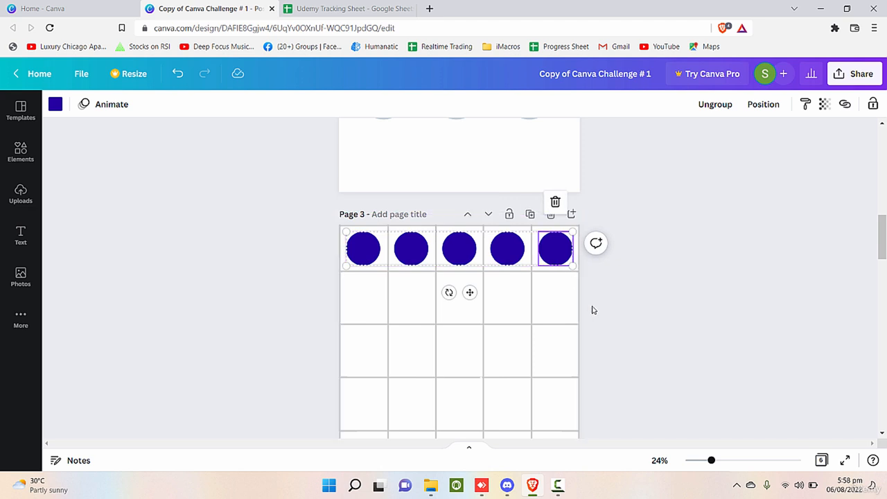
# Delete the single circles in the bottom-right and bottom-left cells of the grid.
pyautogui.scroll(-4, 489, 264)
pyautogui.scroll(2, 491, 270)
pyautogui.scroll(2, 404, 392)
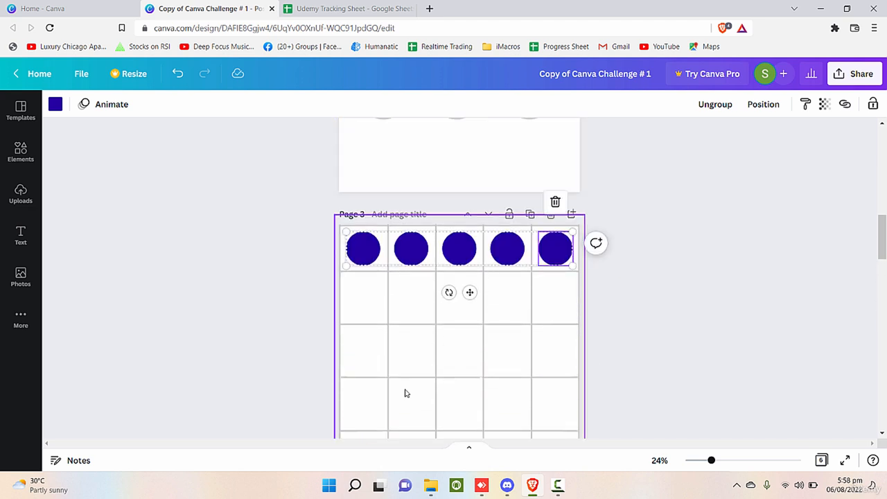
pyautogui.scroll(-2, 583, 393)
pyautogui.click(561, 391)
pyautogui.press('Delete')
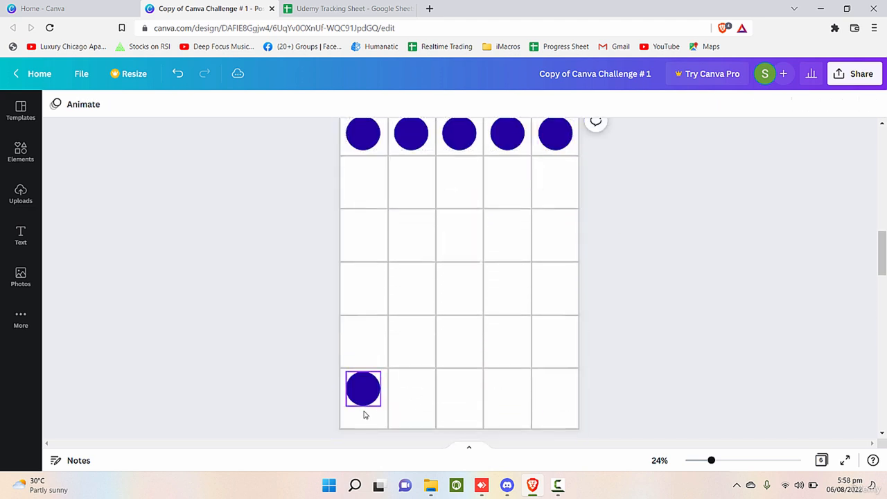
pyautogui.click(368, 404)
# Copy the grouped row of circles and paste it into each of the five remaining rows of the grid.
pyautogui.scroll(3, 548, 337)
pyautogui.click(523, 260)
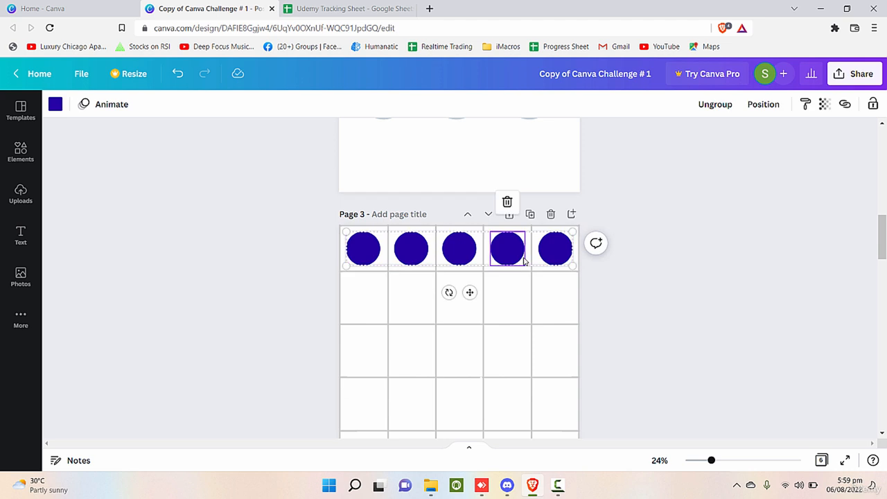
pyautogui.click(495, 309)
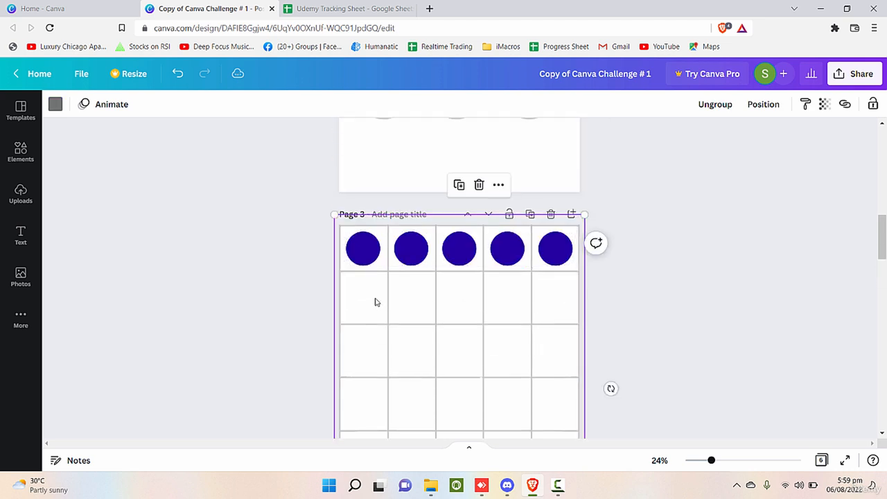
pyautogui.hotkey('ctrl', 'v')
pyautogui.moveTo(412, 269); pyautogui.dragTo(413, 357)
pyautogui.hotkey('ctrl', 'v')
pyautogui.scroll(-2, 413, 357)
pyautogui.hotkey('ctrl', 'v')
pyautogui.moveTo(385, 302); pyautogui.dragTo(382, 402)
pyautogui.hotkey('ctrl', 'v')
pyautogui.click(683, 344)
pyautogui.scroll(-4, 683, 345)
pyautogui.scroll(5, 684, 345)
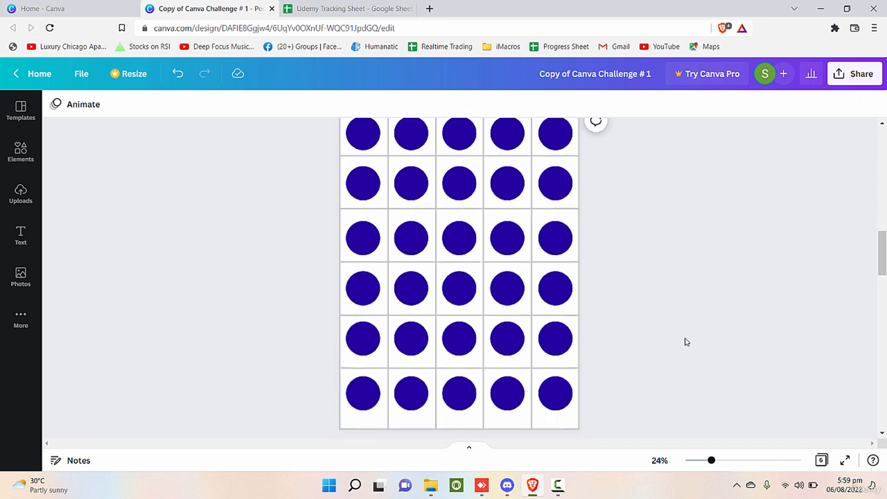
# Try sending the green rectangle on page 4 backward to put the hidden text in front, and undo it.
pyautogui.scroll(-5, 700, 305)
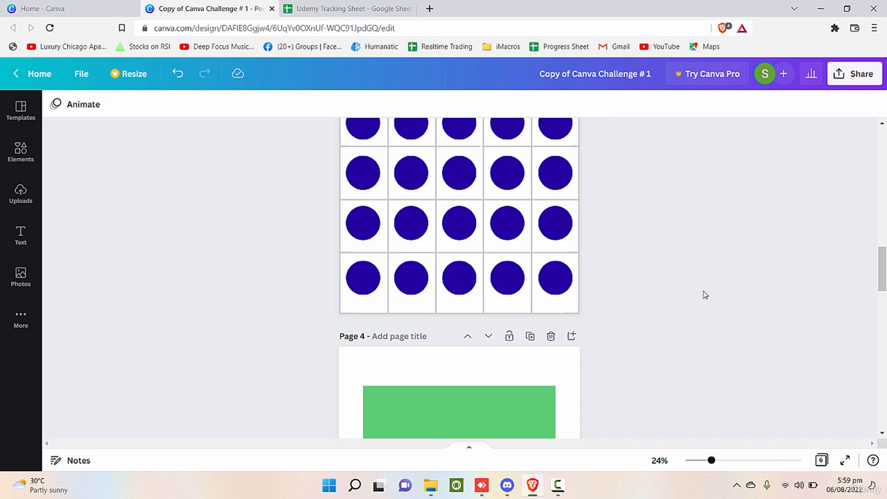
pyautogui.scroll(-5, 704, 295)
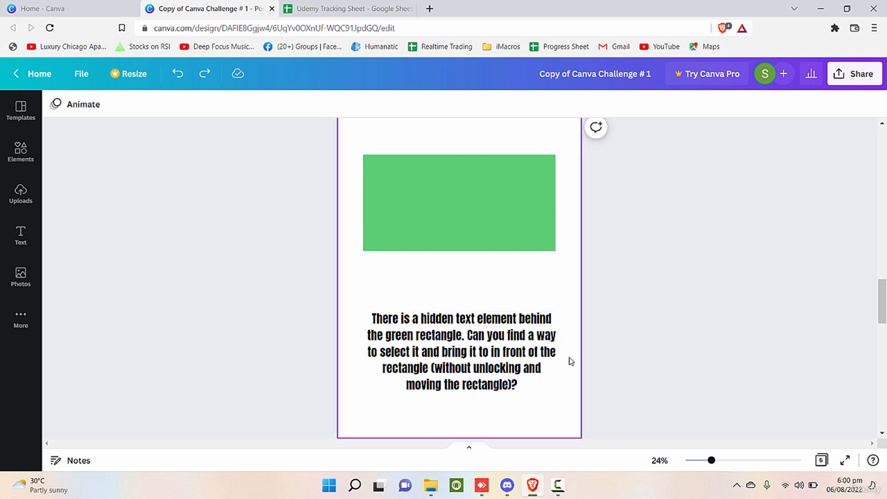
pyautogui.click(464, 197)
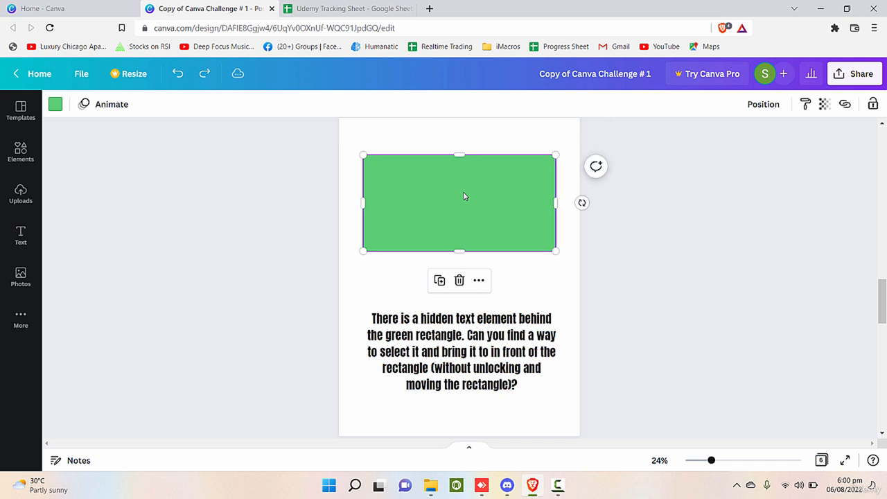
pyautogui.rightClick(464, 196)
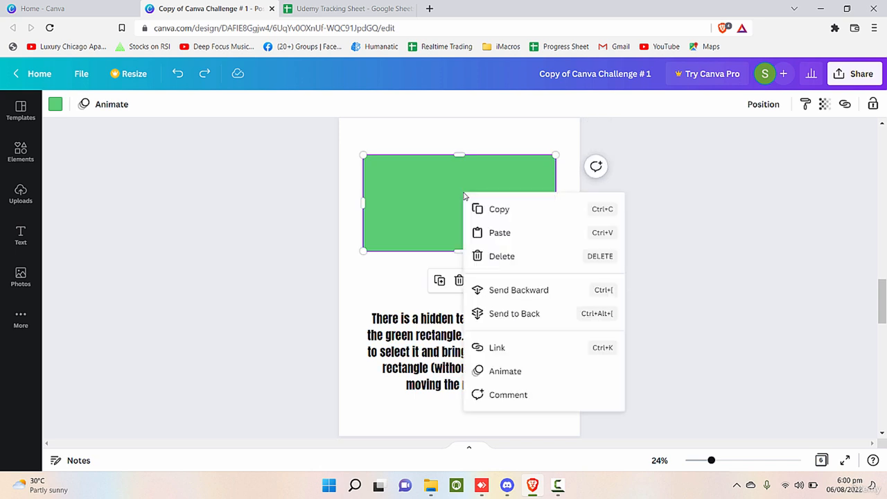
pyautogui.click(536, 290)
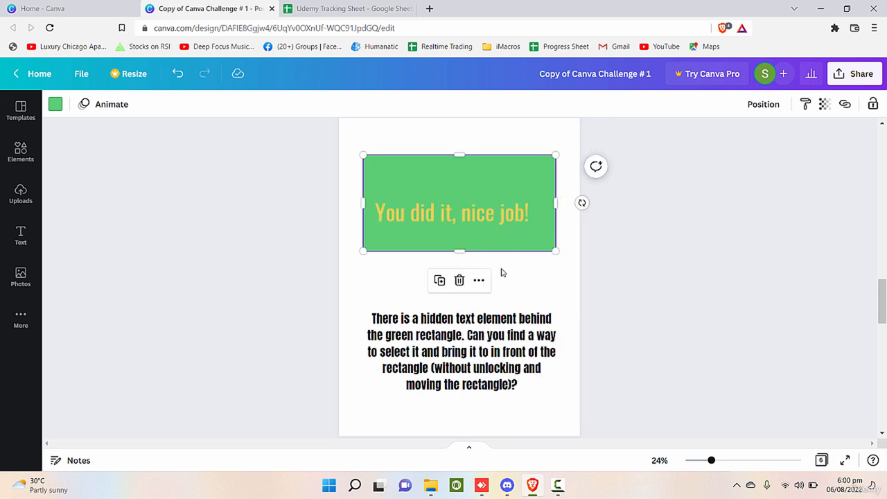
pyautogui.press('Escape')
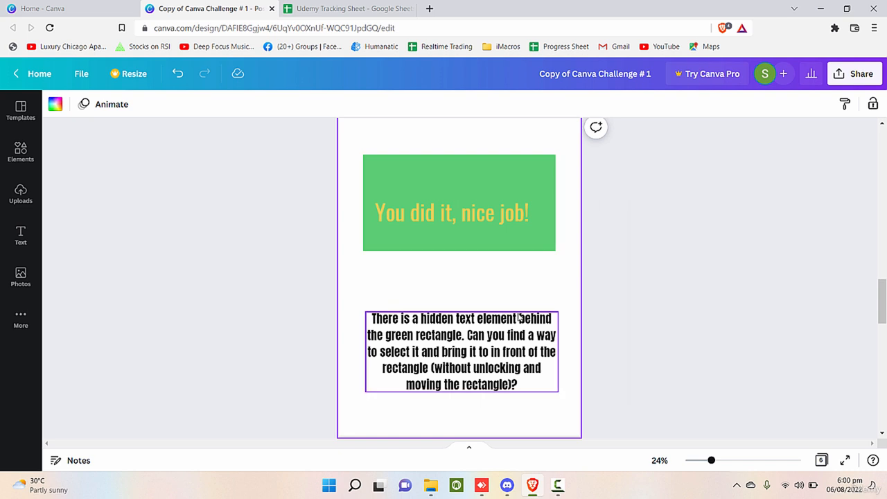
pyautogui.hotkey('ctrl', 'z')
# Try revealing the hidden text by setting the green rectangle's transparency to 38, and undo the change.
pyautogui.click(551, 243)
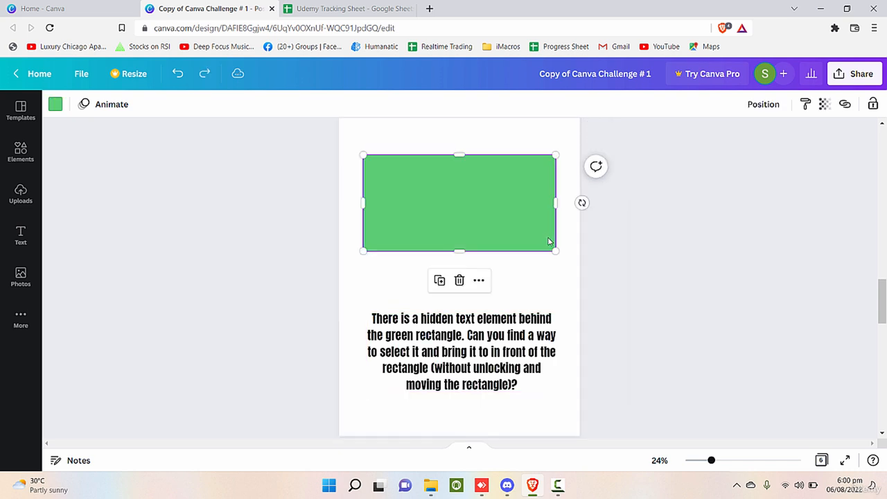
pyautogui.scroll(2, 678, 352)
pyautogui.click(824, 104)
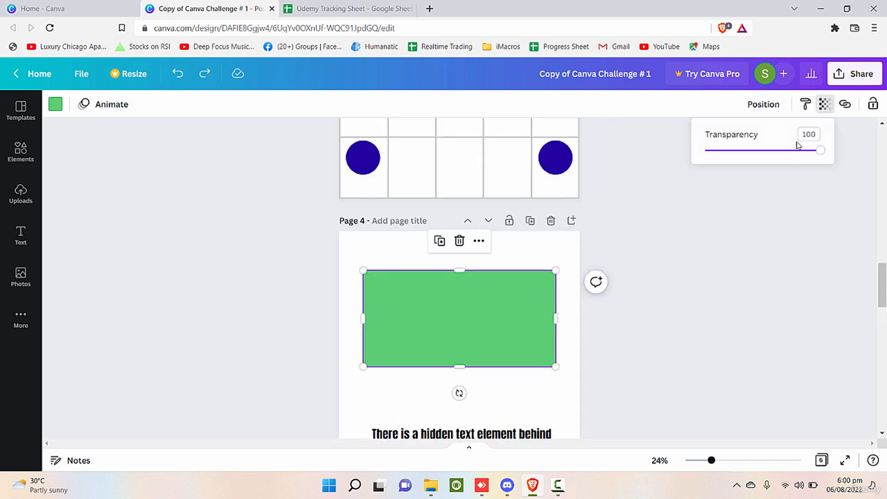
pyautogui.moveTo(822, 151); pyautogui.dragTo(749, 151)
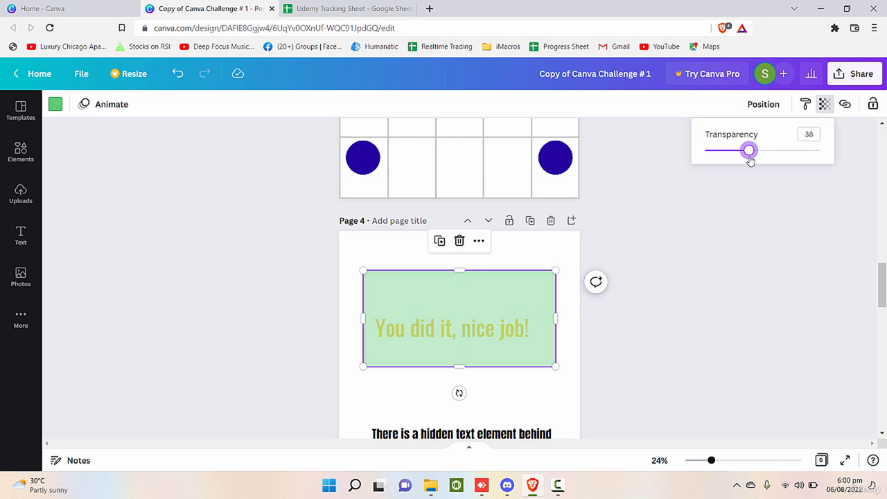
pyautogui.click(449, 341)
pyautogui.click(634, 372)
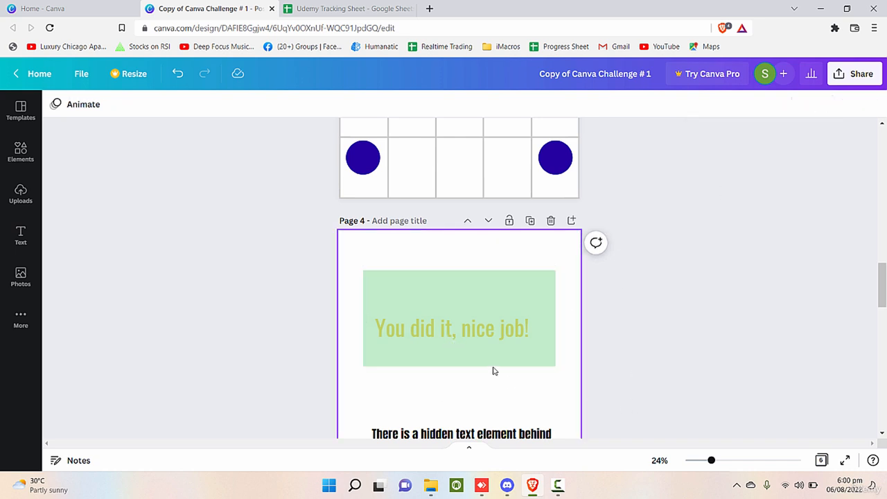
pyautogui.hotkey('ctrl', 'z')
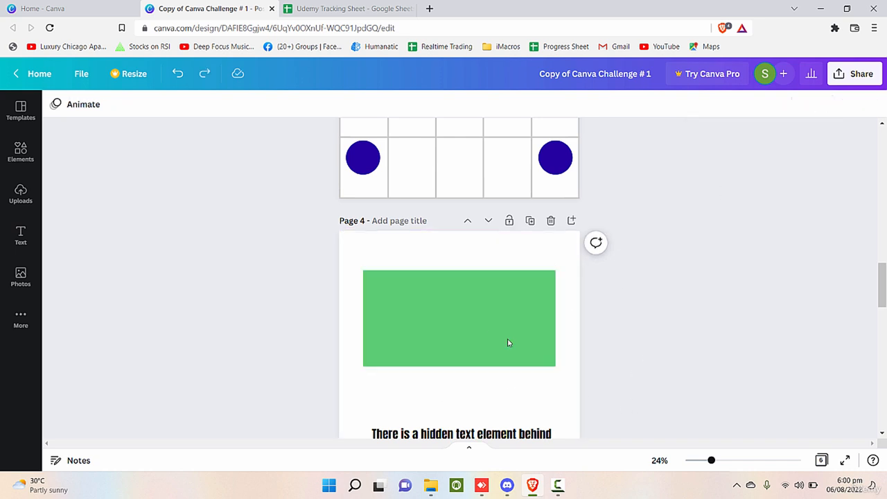
# Send the green rectangle on page 4 backward, behind the hidden text.
pyautogui.rightClick(470, 318)
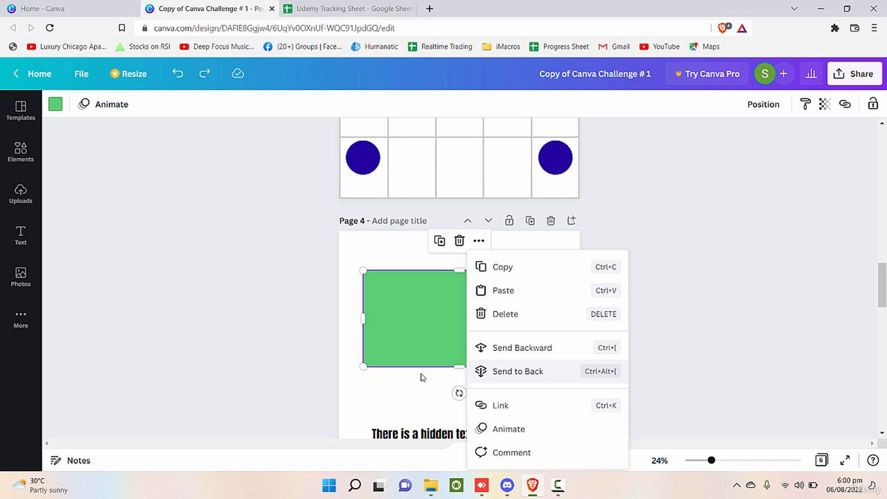
pyautogui.click(519, 348)
pyautogui.click(544, 394)
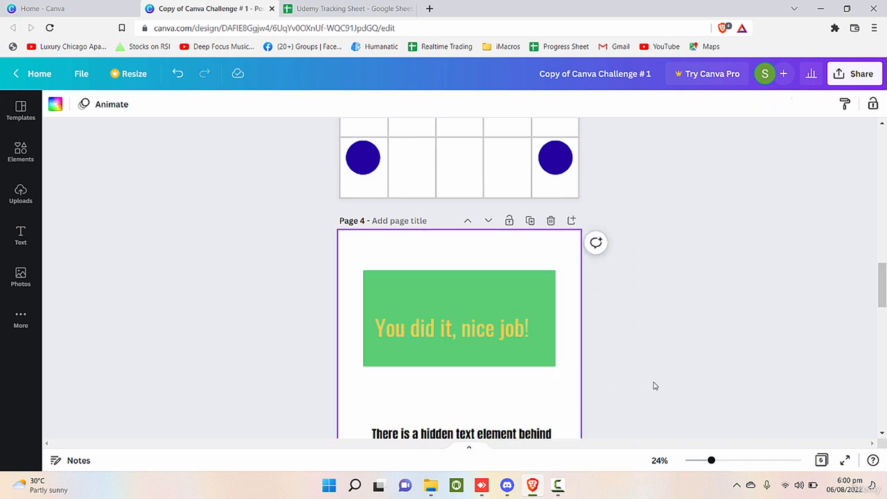
# Move page 5's upper-left green rectangle flush against the red line, level with the top gray rectangle.
pyautogui.scroll(-6, 655, 386)
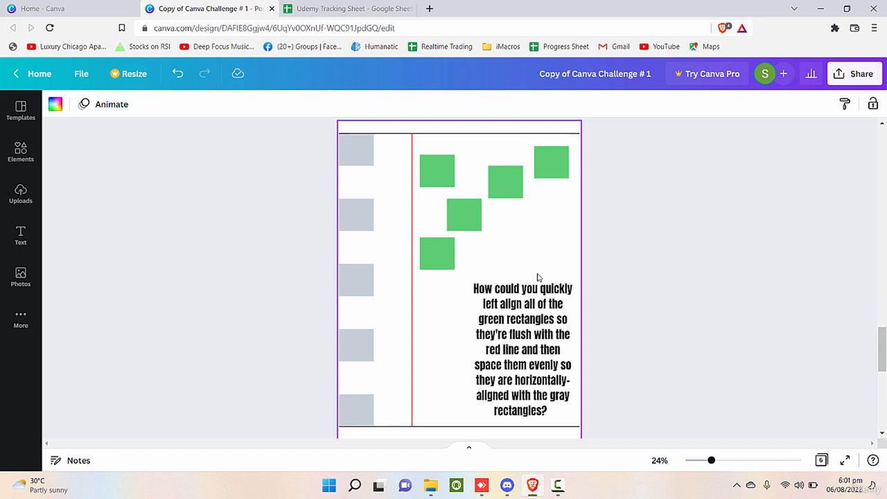
pyautogui.click(436, 178)
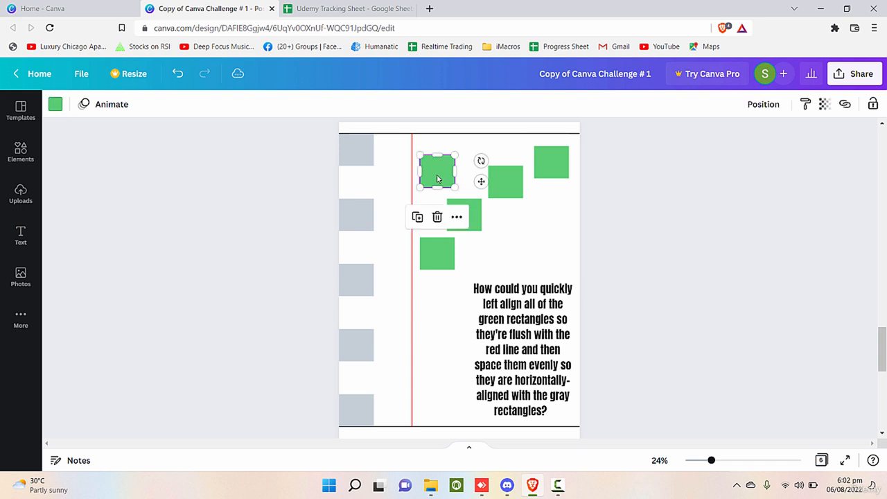
pyautogui.moveTo(437, 174); pyautogui.dragTo(430, 153)
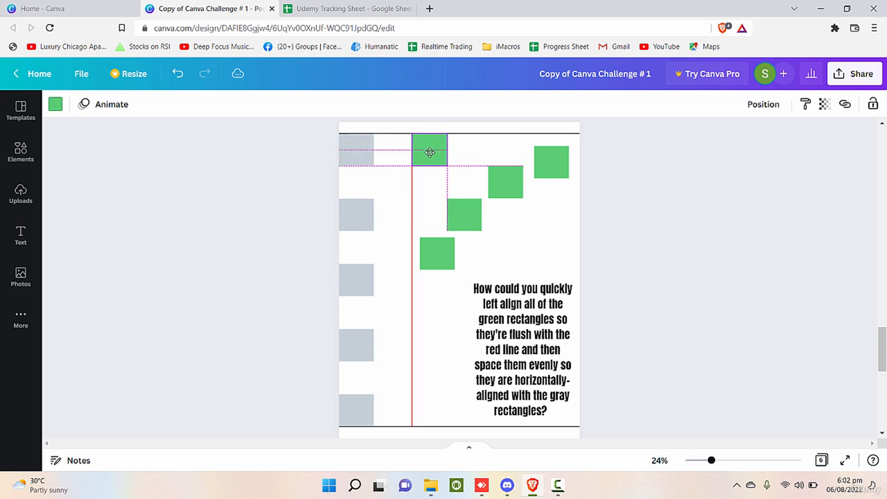
# Select all five green rectangles and align them to their left edges along the red line.
pyautogui.click(576, 145)
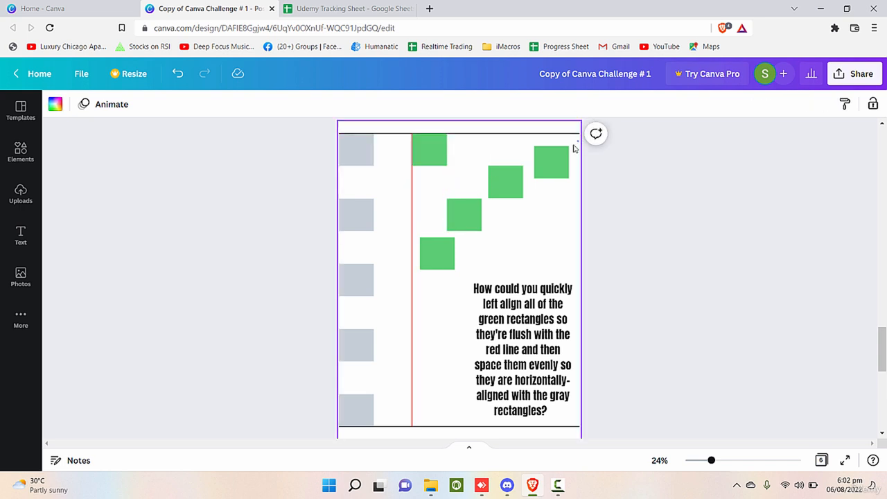
pyautogui.moveTo(574, 148); pyautogui.dragTo(412, 268)
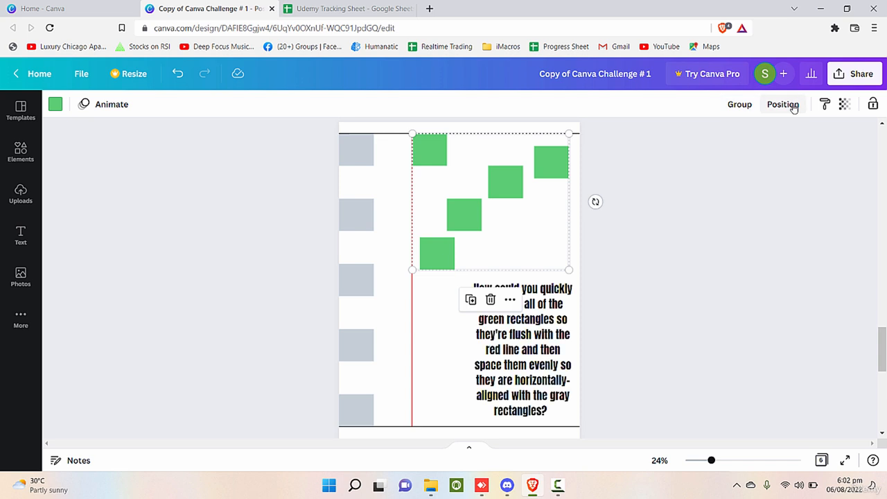
pyautogui.click(793, 107)
pyautogui.click(725, 216)
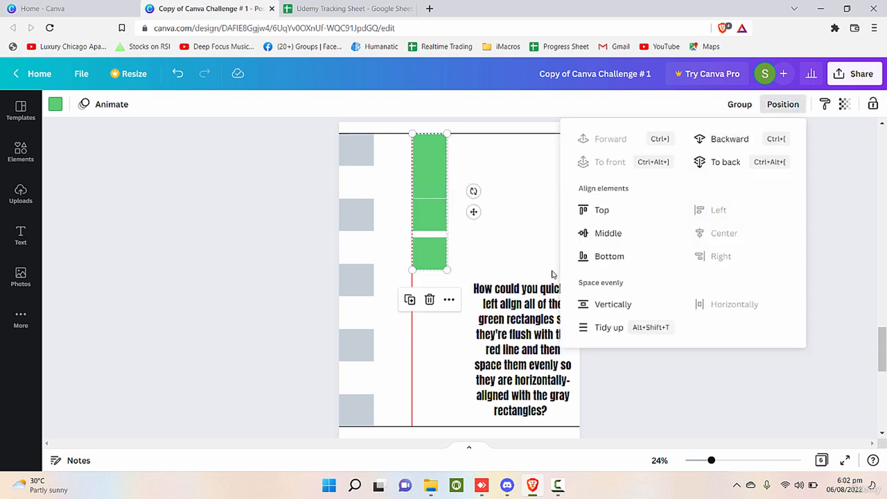
# Move the lowest green rectangle straight down along the red line, level with the bottom gray rectangle.
pyautogui.click(481, 259)
pyautogui.click(438, 254)
pyautogui.moveTo(439, 254); pyautogui.dragTo(440, 412)
pyautogui.click(505, 177)
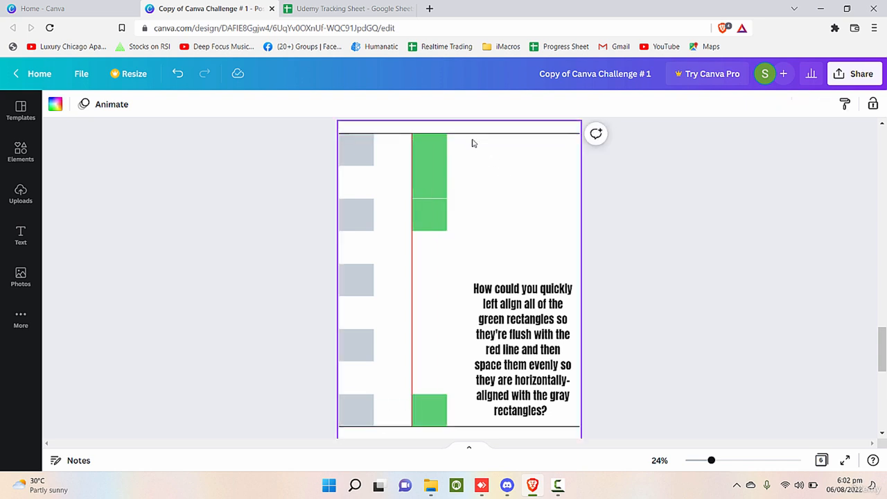
# Select the column of five green rectangles and space them evenly vertically.
pyautogui.moveTo(467, 136); pyautogui.dragTo(413, 426)
pyautogui.click(783, 105)
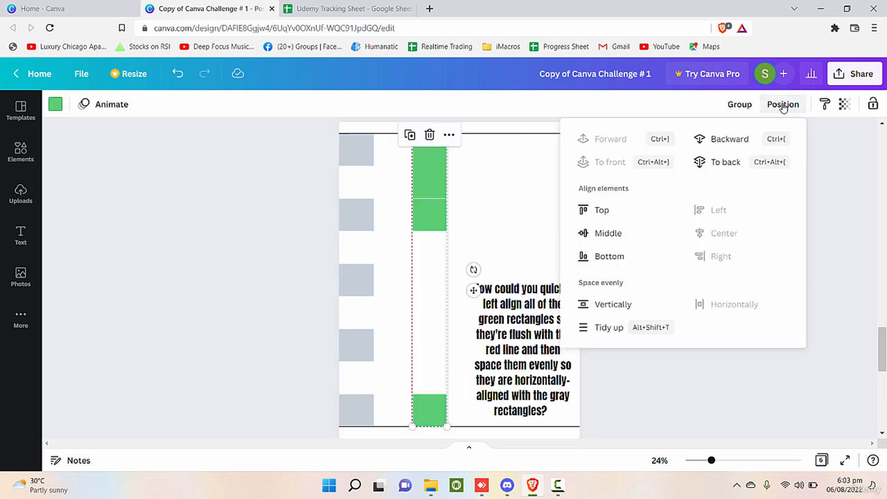
pyautogui.click(621, 307)
pyautogui.click(517, 232)
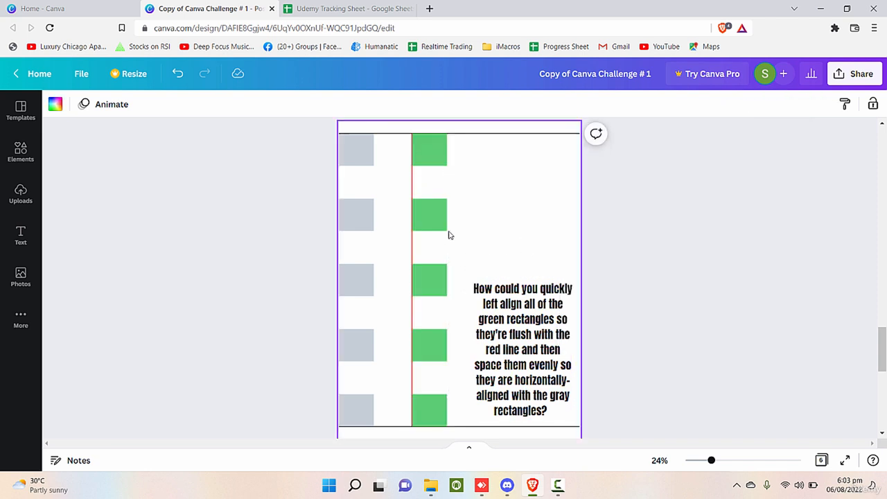
pyautogui.click(416, 222)
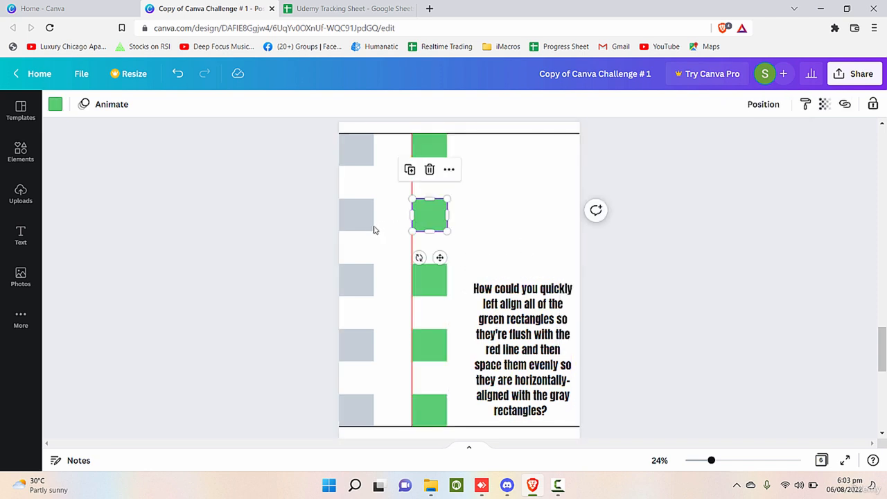
pyautogui.click(443, 347)
pyautogui.click(499, 239)
# Move the white, orange, light blue and black circles on page 6 so they overlap the large yellow circle.
pyautogui.scroll(-3, 693, 217)
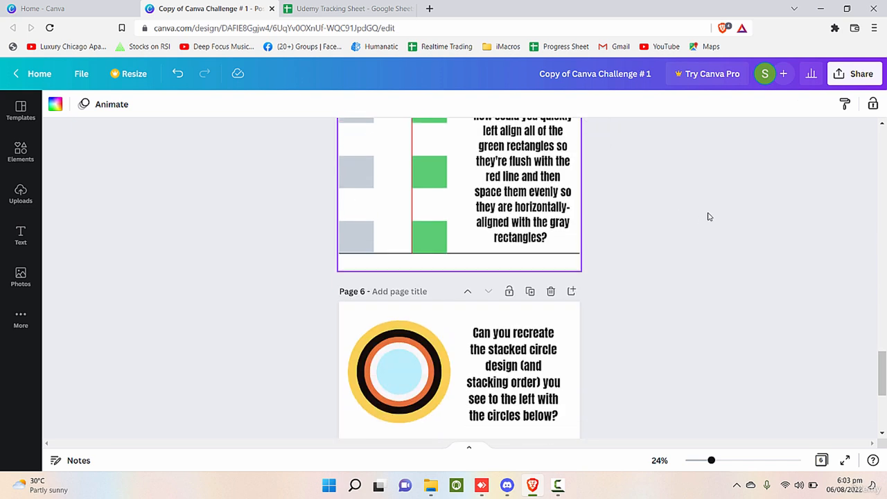
pyautogui.scroll(-3, 758, 202)
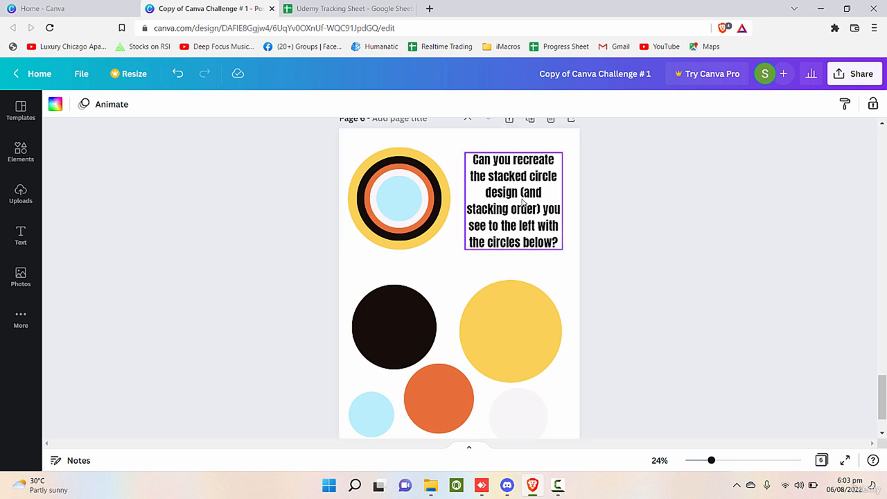
pyautogui.scroll(-2, 506, 252)
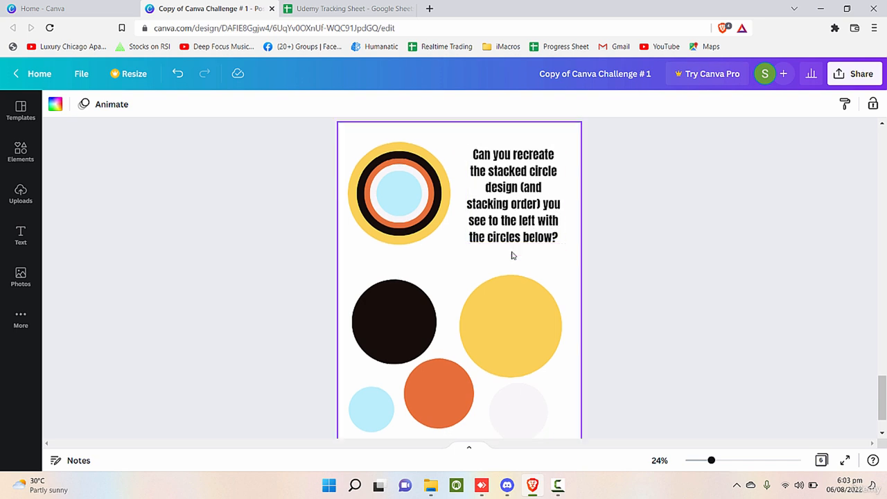
pyautogui.scroll(4, 697, 312)
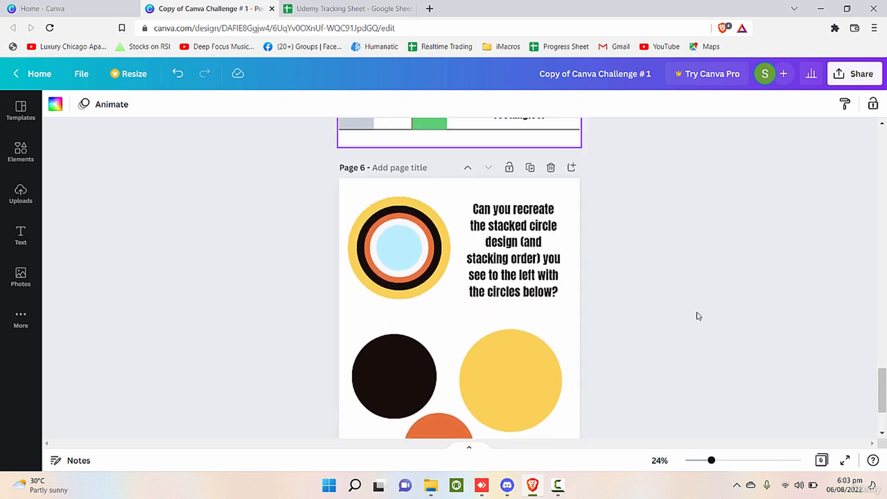
pyautogui.scroll(-4, 408, 200)
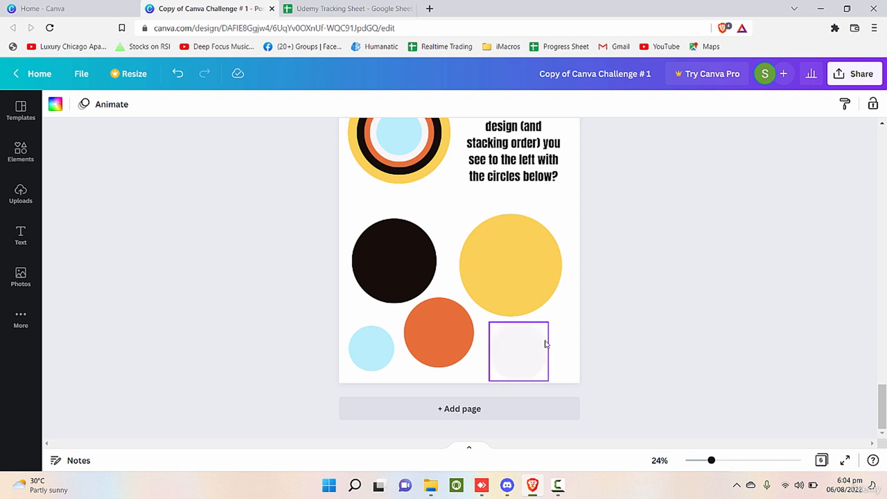
pyautogui.moveTo(531, 356); pyautogui.dragTo(543, 305)
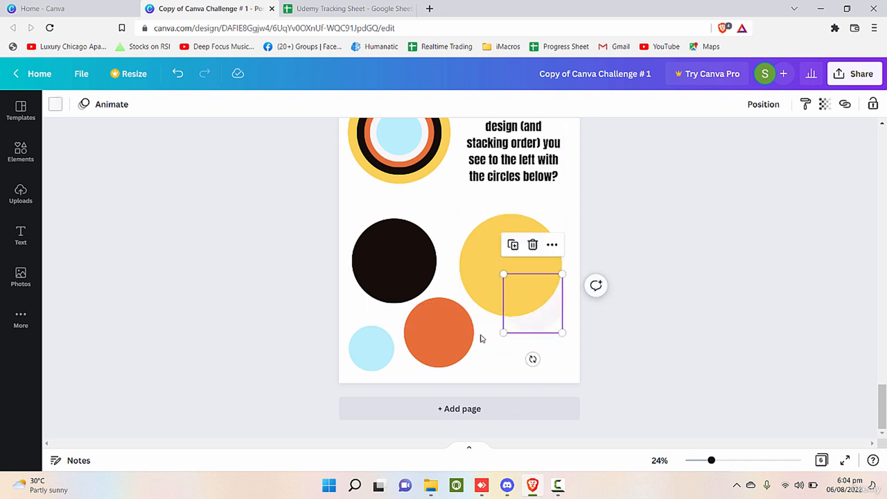
pyautogui.click(460, 320)
pyautogui.moveTo(460, 320); pyautogui.dragTo(493, 300)
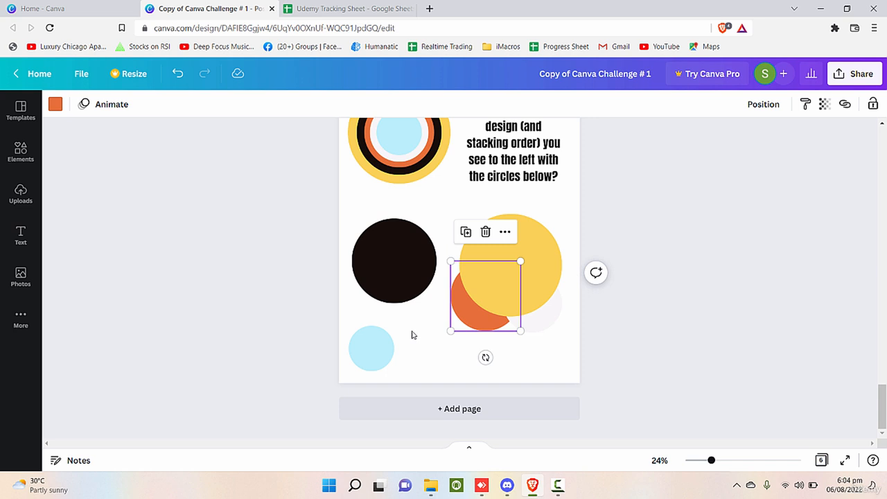
pyautogui.moveTo(382, 337); pyautogui.dragTo(474, 284)
pyautogui.click(399, 277)
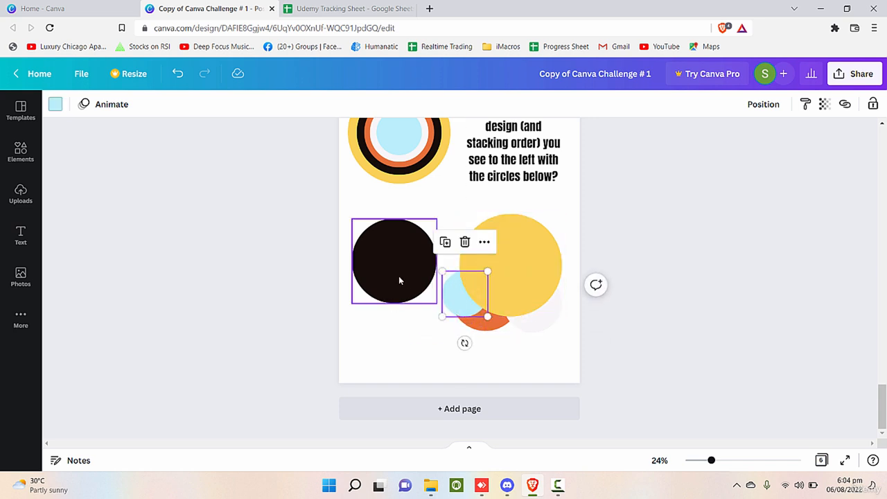
pyautogui.moveTo(418, 265); pyautogui.dragTo(499, 253)
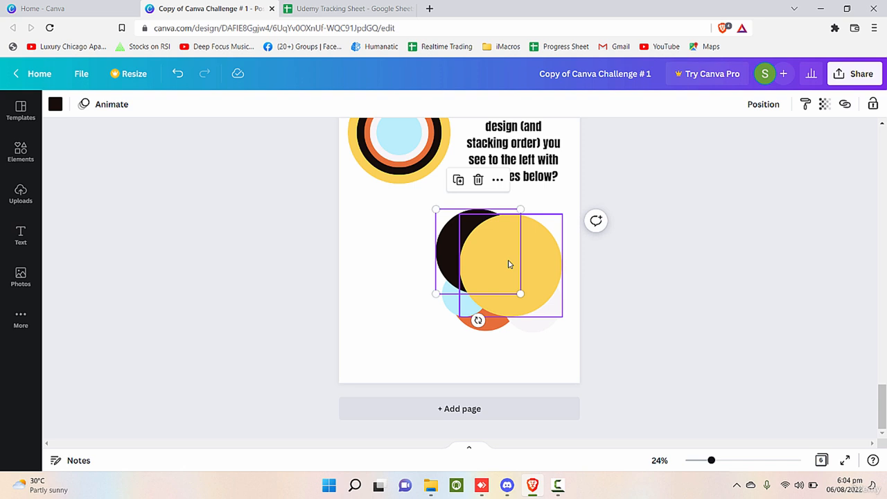
# Bring the light blue circle forward in the stacking order.
pyautogui.scroll(2, 426, 238)
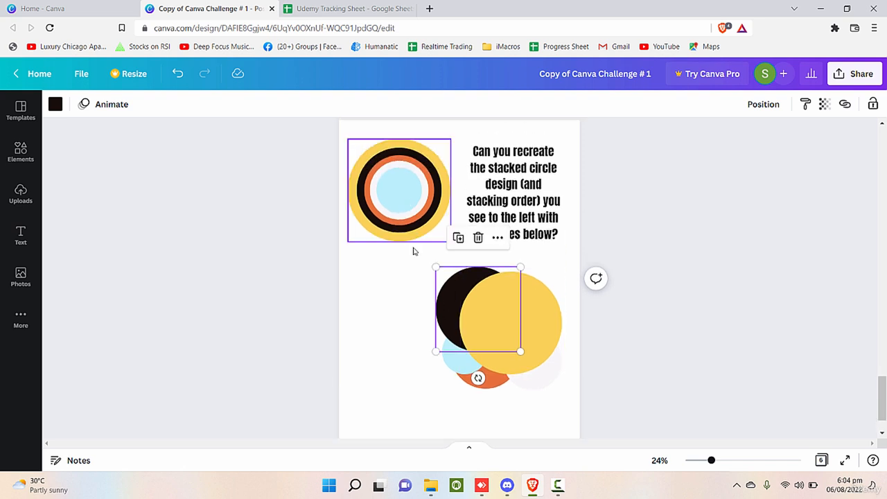
pyautogui.click(456, 366)
pyautogui.rightClick(456, 366)
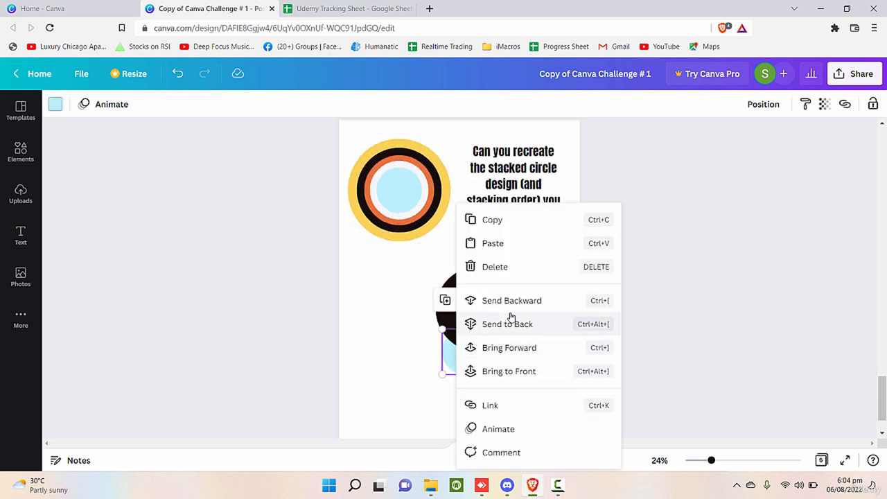
pyautogui.click(517, 354)
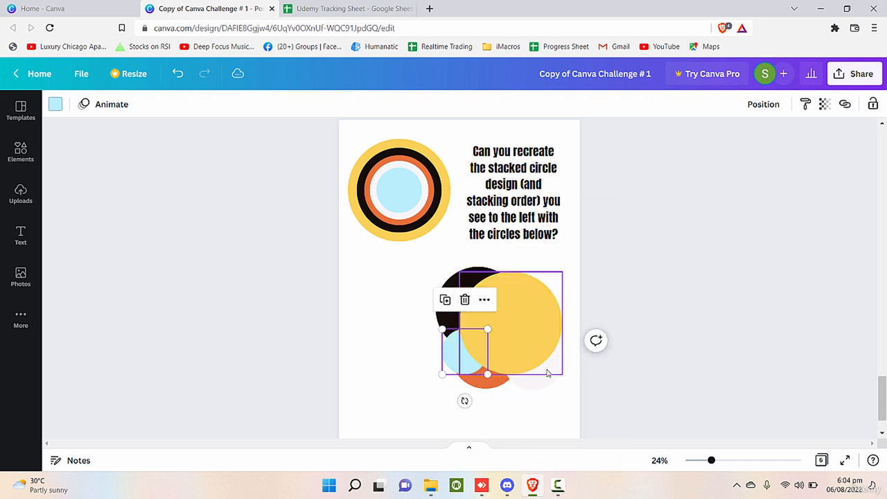
pyautogui.click(511, 409)
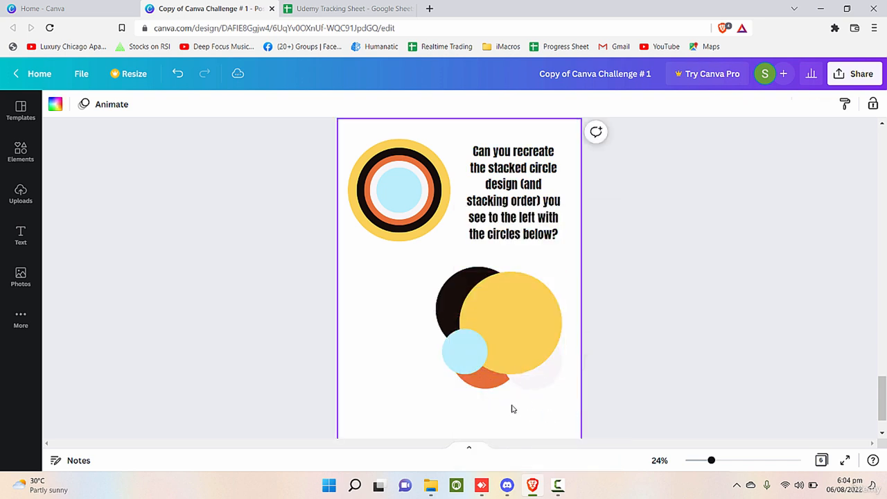
# Rearrange the stacking order so black lies over yellow, orange over black, and white in front.
pyautogui.click(488, 375)
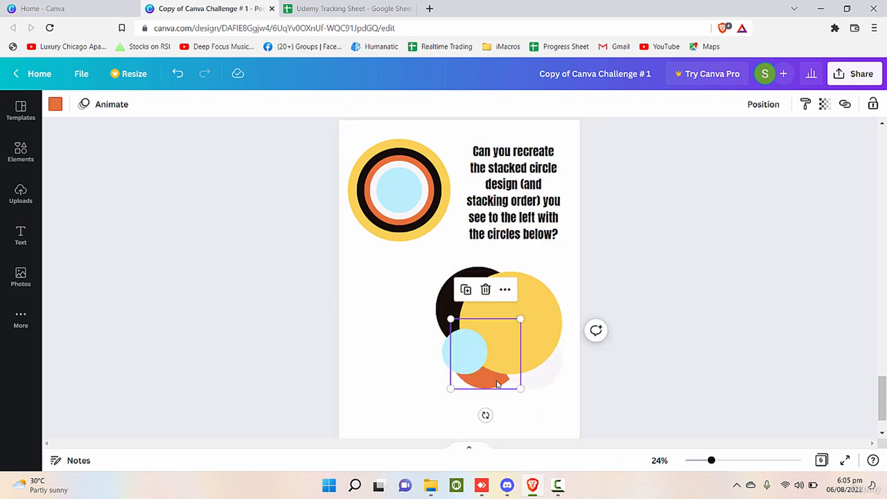
pyautogui.click(774, 107)
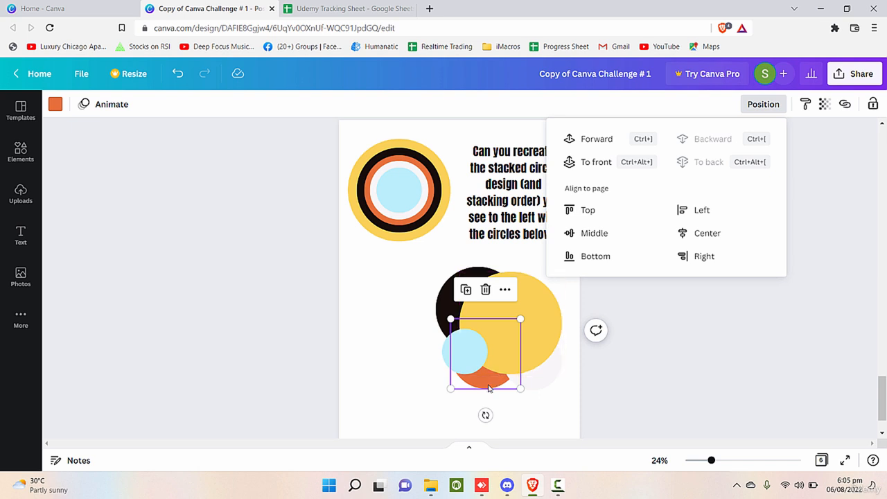
pyautogui.click(451, 291)
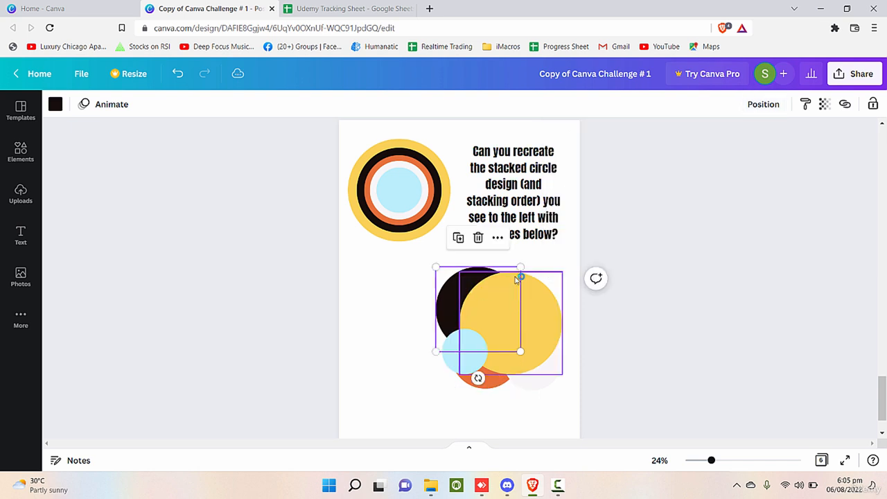
pyautogui.click(762, 104)
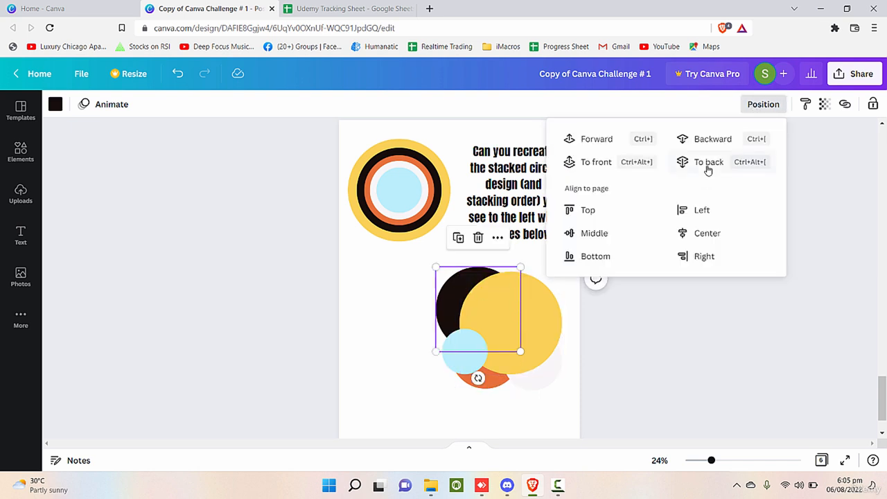
pyautogui.click(707, 164)
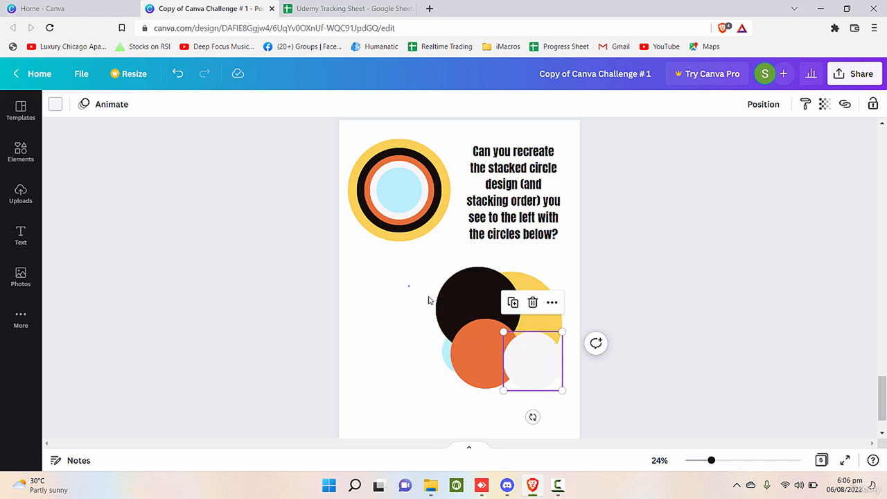
# Select all the overlapping loose circles and align them to their shared middle and center.
pyautogui.moveTo(407, 284); pyautogui.dragTo(563, 407)
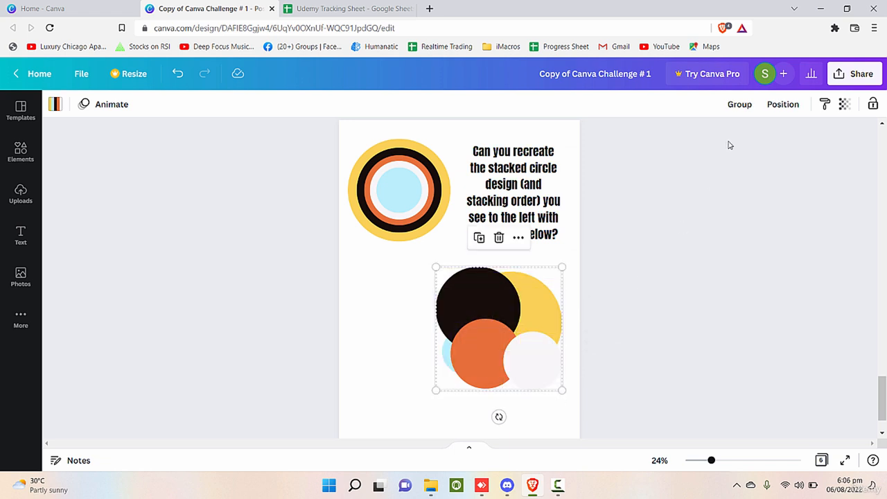
pyautogui.click(784, 105)
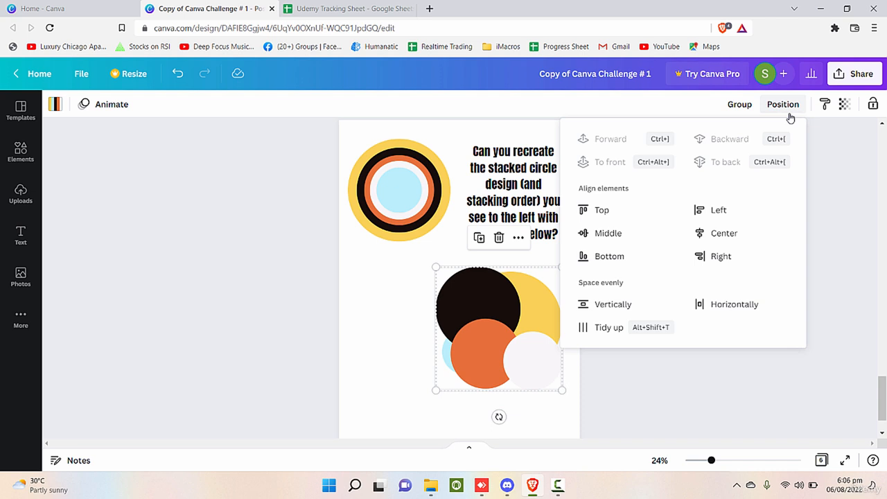
pyautogui.click(626, 236)
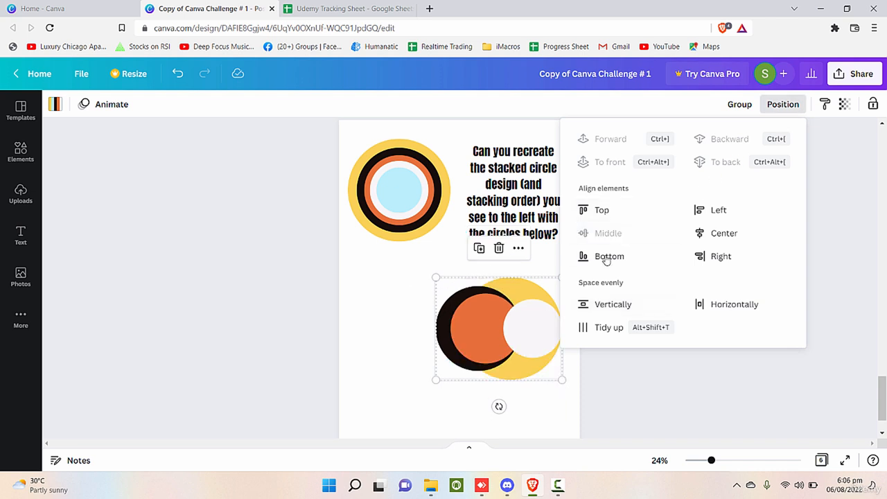
pyautogui.click(727, 236)
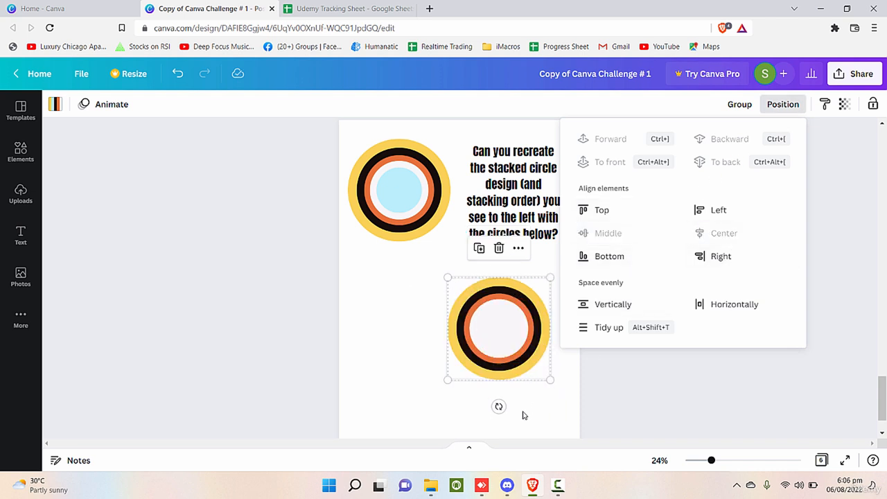
pyautogui.click(565, 407)
# Try sending the white circle one level backward in the stacked design.
pyautogui.click(516, 334)
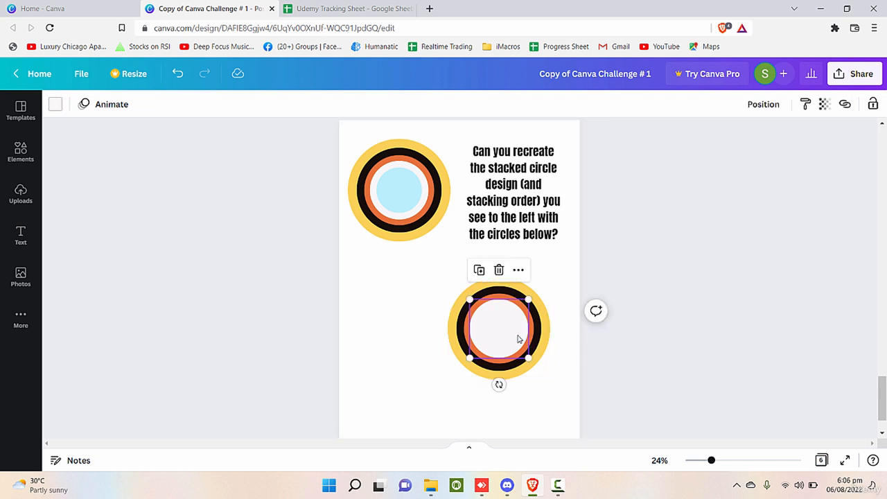
pyautogui.rightClick(520, 339)
pyautogui.click(564, 355)
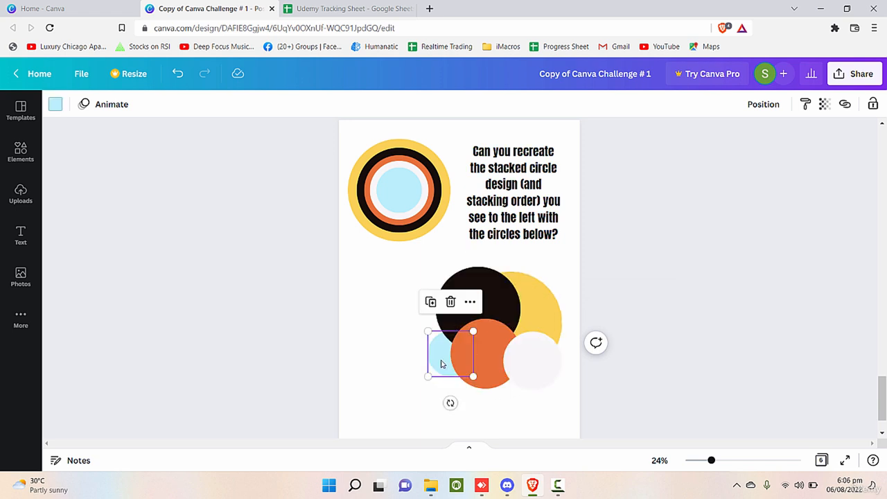
# Bring the light blue circle to the front of the loose circles.
pyautogui.rightClick(442, 360)
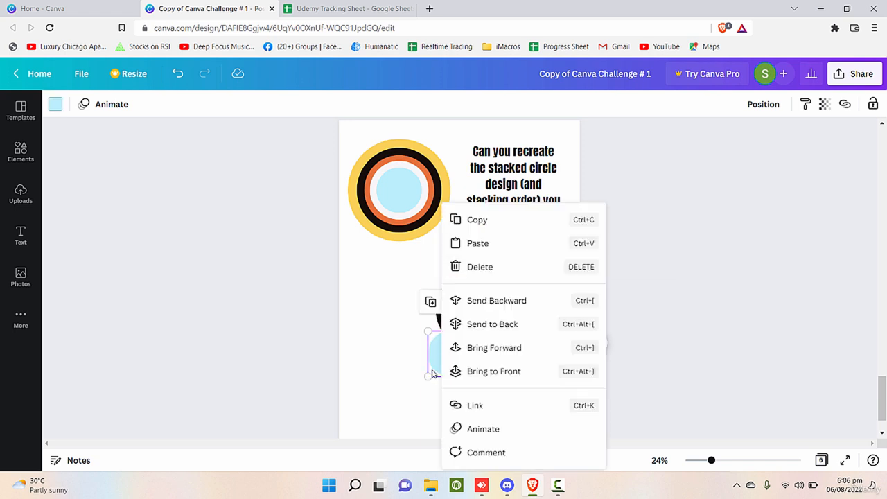
pyautogui.click(497, 373)
pyautogui.click(544, 418)
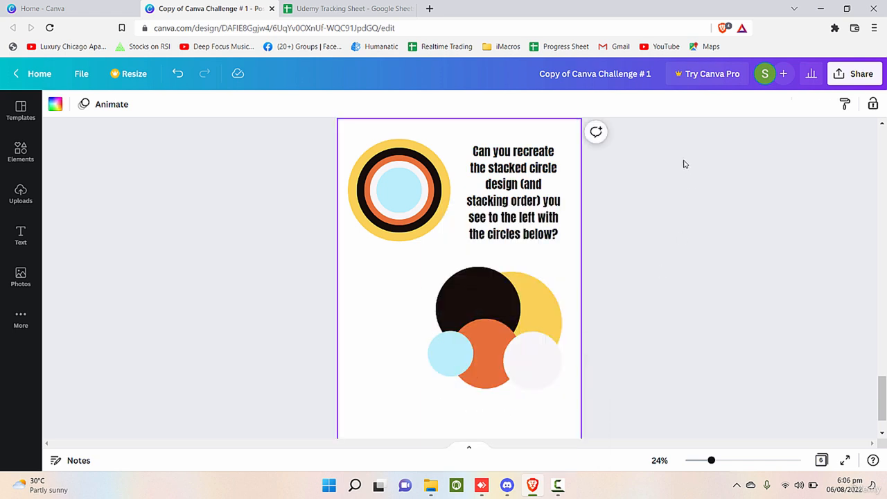
# Select all five loose circles, align them to their common middle and center, and deselect them.
pyautogui.moveTo(564, 271); pyautogui.dragTo(432, 387)
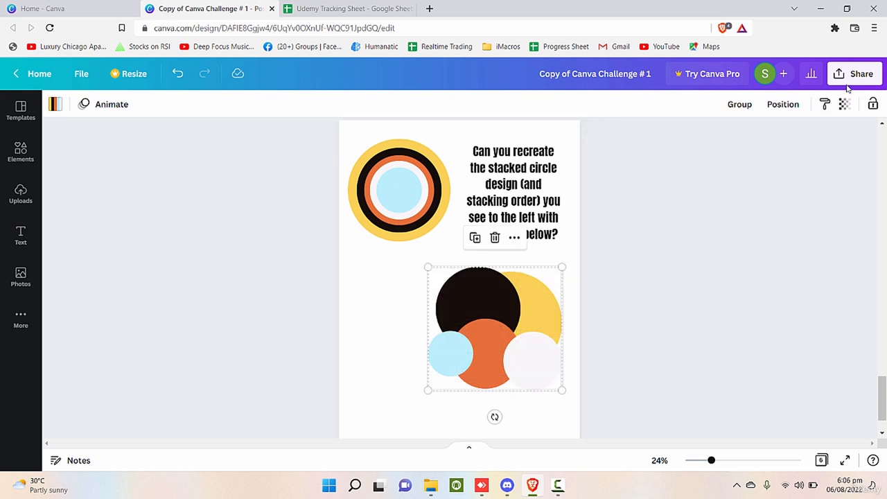
pyautogui.click(782, 105)
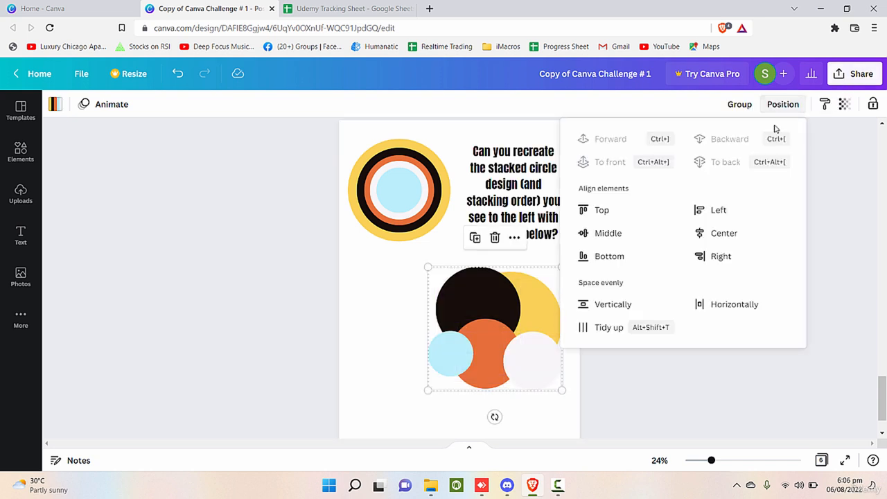
pyautogui.click(716, 232)
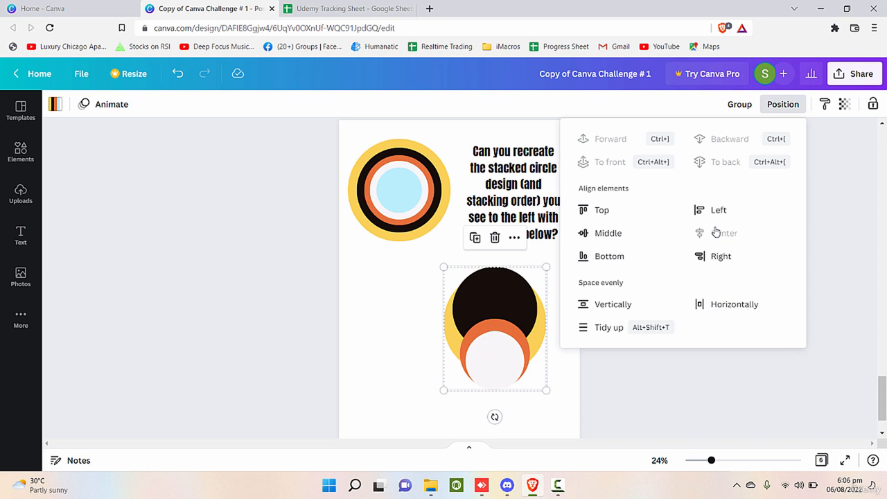
pyautogui.hotkey('ctrl', 'z')
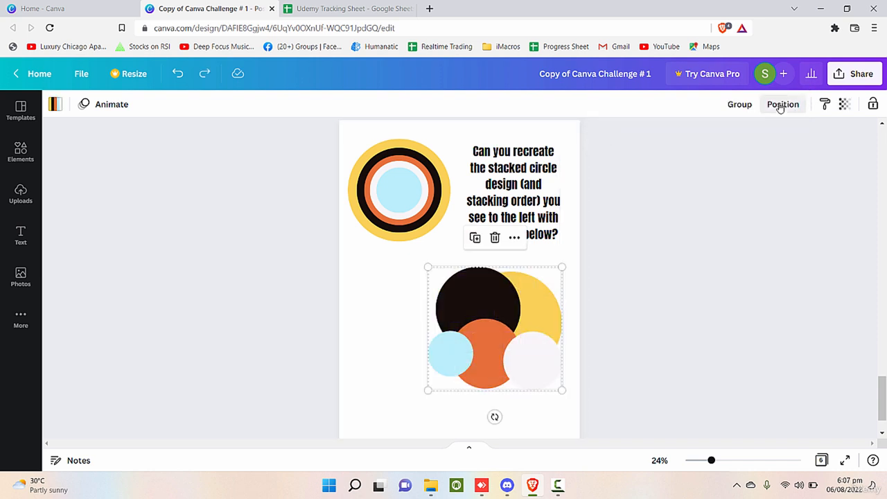
pyautogui.click(780, 107)
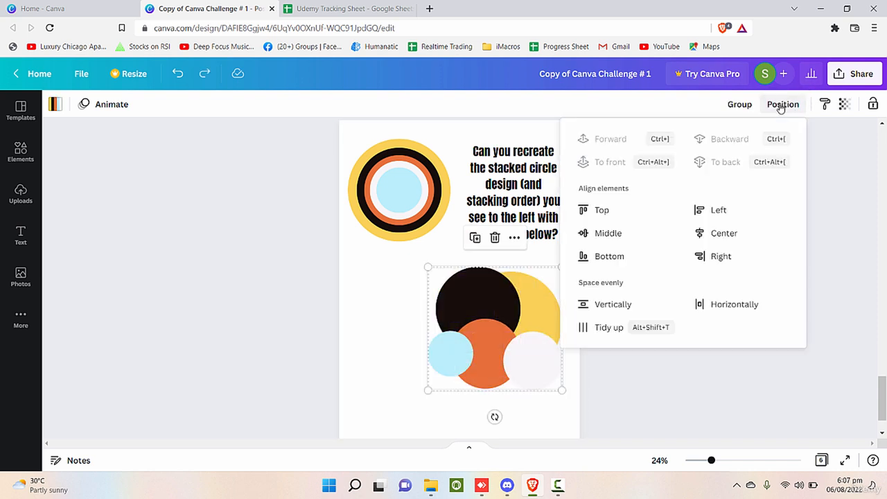
pyautogui.click(613, 240)
pyautogui.click(718, 237)
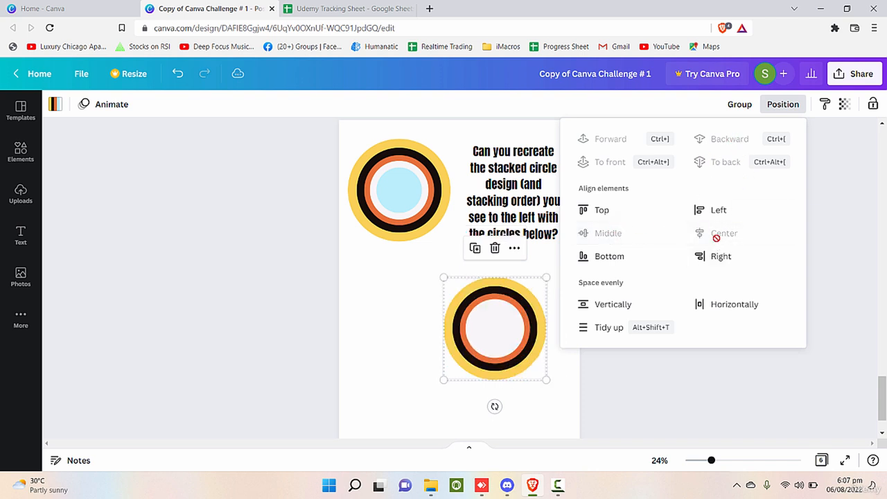
pyautogui.click(440, 392)
pyautogui.click(545, 404)
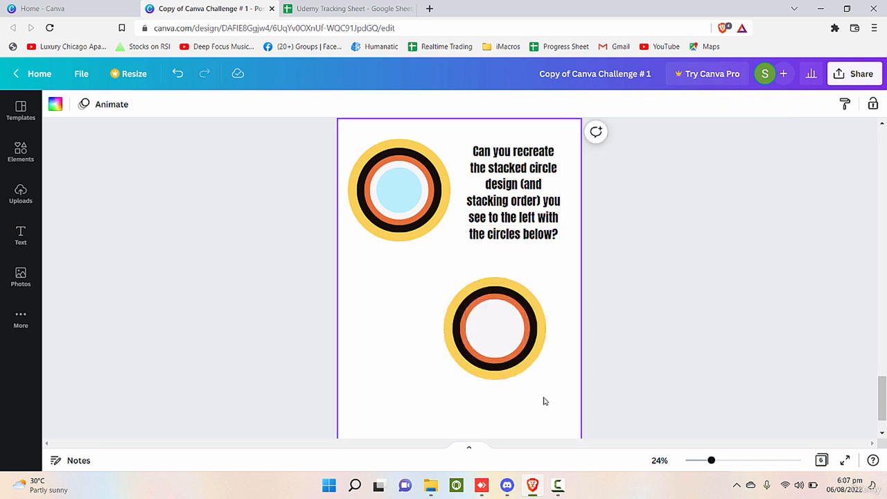
# Move the white circle out of the stack into the empty area beside it.
pyautogui.click(502, 339)
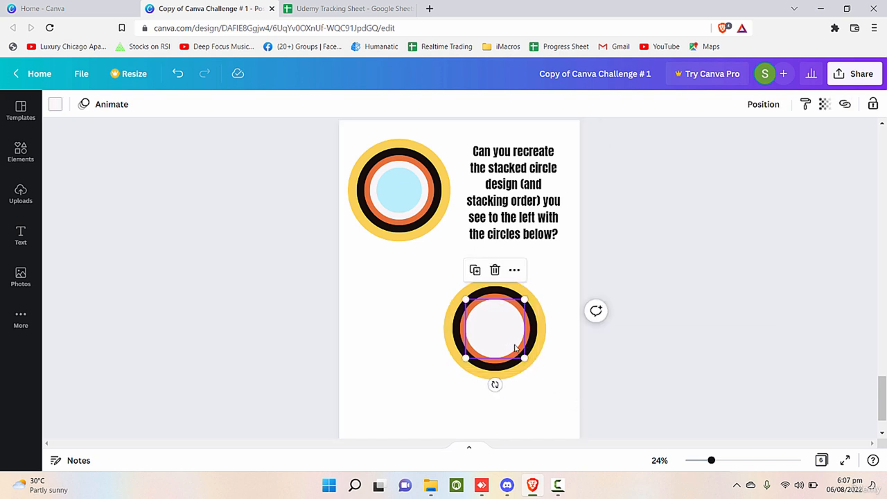
pyautogui.moveTo(513, 344); pyautogui.dragTo(418, 351)
# Enlarge the light blue circle to about 4.3 by 4.3 and reposition it at the center of the orange circle.
pyautogui.click(504, 334)
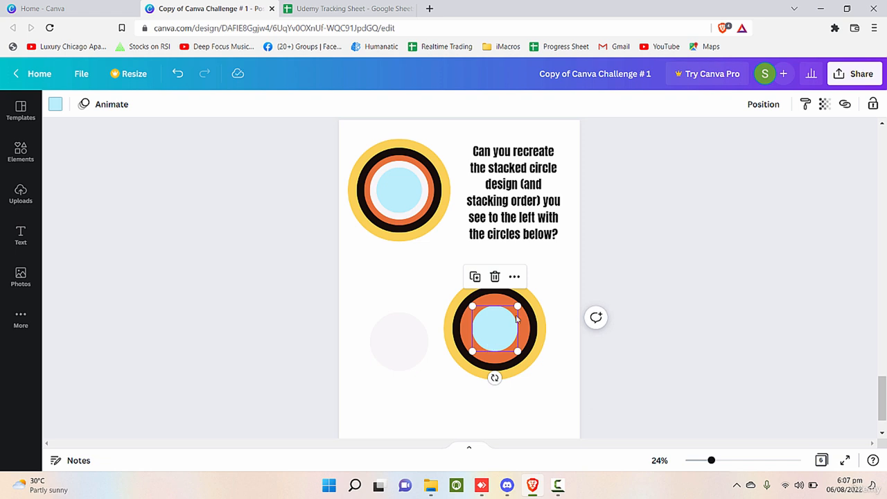
pyautogui.moveTo(517, 304); pyautogui.dragTo(529, 291)
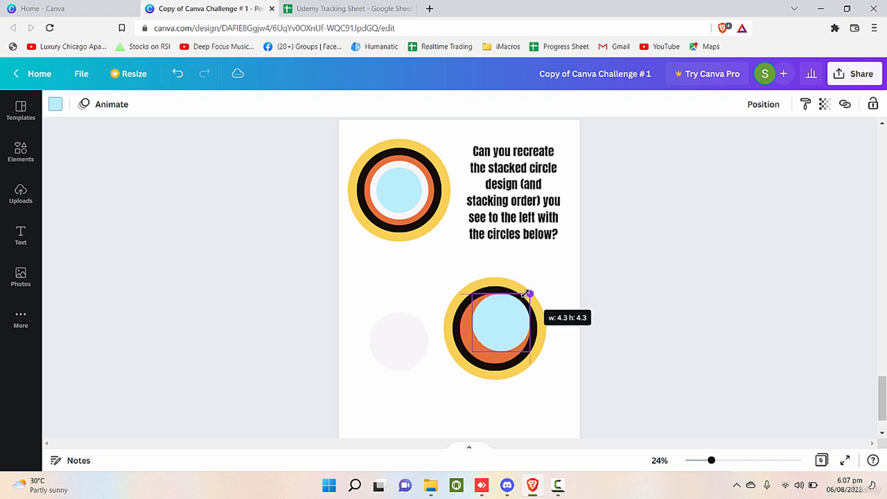
pyautogui.moveTo(502, 320)
pyautogui.mouseDown()
pyautogui.moveTo(487, 321)
pyautogui.moveTo(504, 330)
pyautogui.mouseUp()
# Place the white circle back at the center of the stack and send it backward behind the light blue circle.
pyautogui.rightClick(504, 339)
pyautogui.rightClick(505, 330)
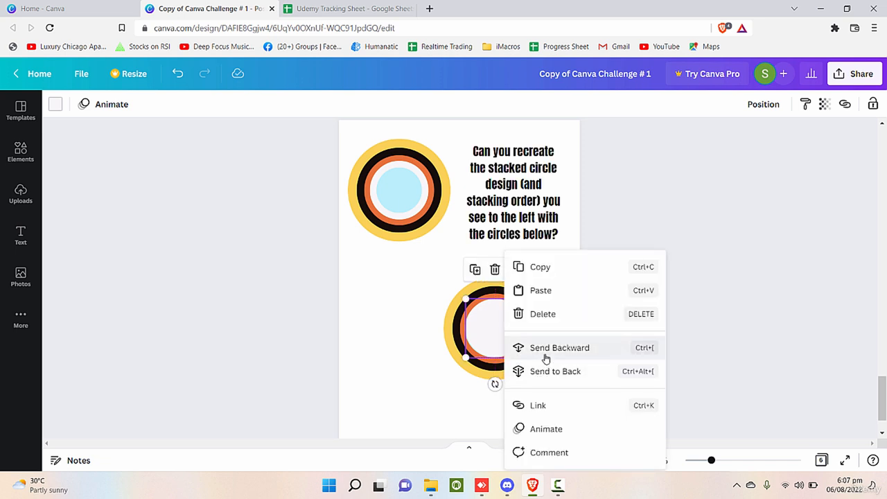
pyautogui.click(545, 357)
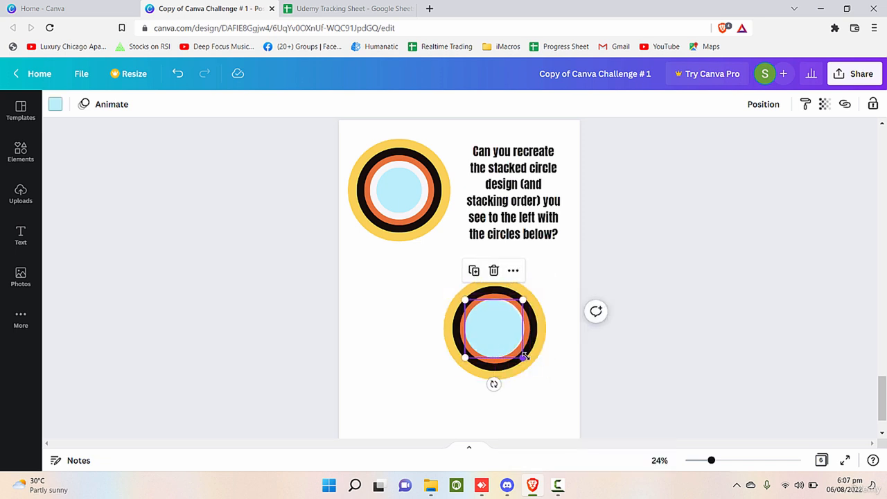
# Shrink the light blue circle slightly within the white circle and align it to the middle of the page.
pyautogui.moveTo(524, 356); pyautogui.dragTo(509, 338)
pyautogui.click(763, 104)
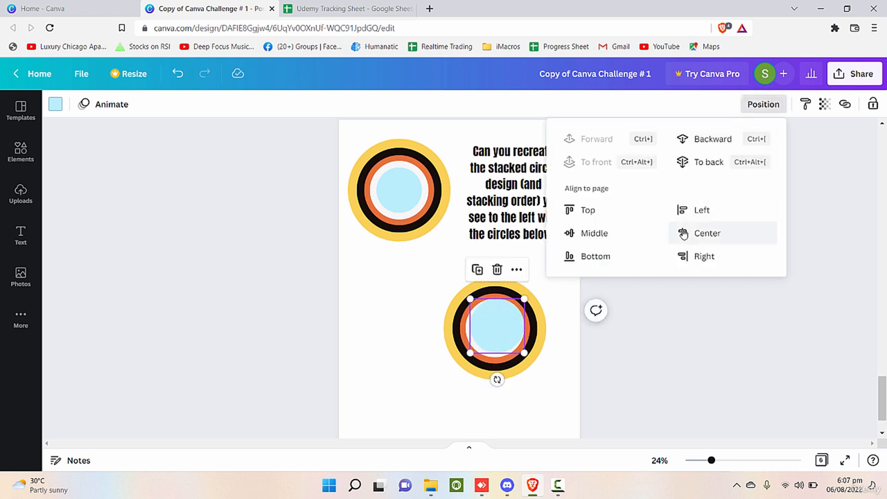
pyautogui.click(599, 235)
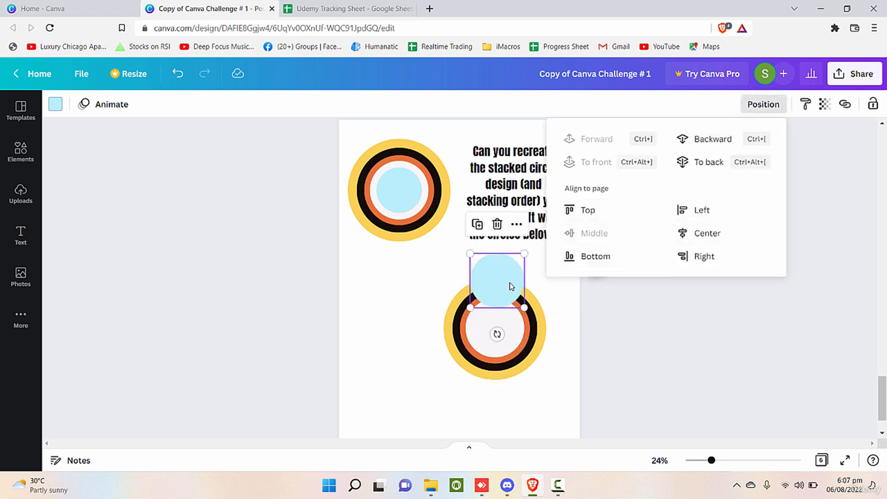